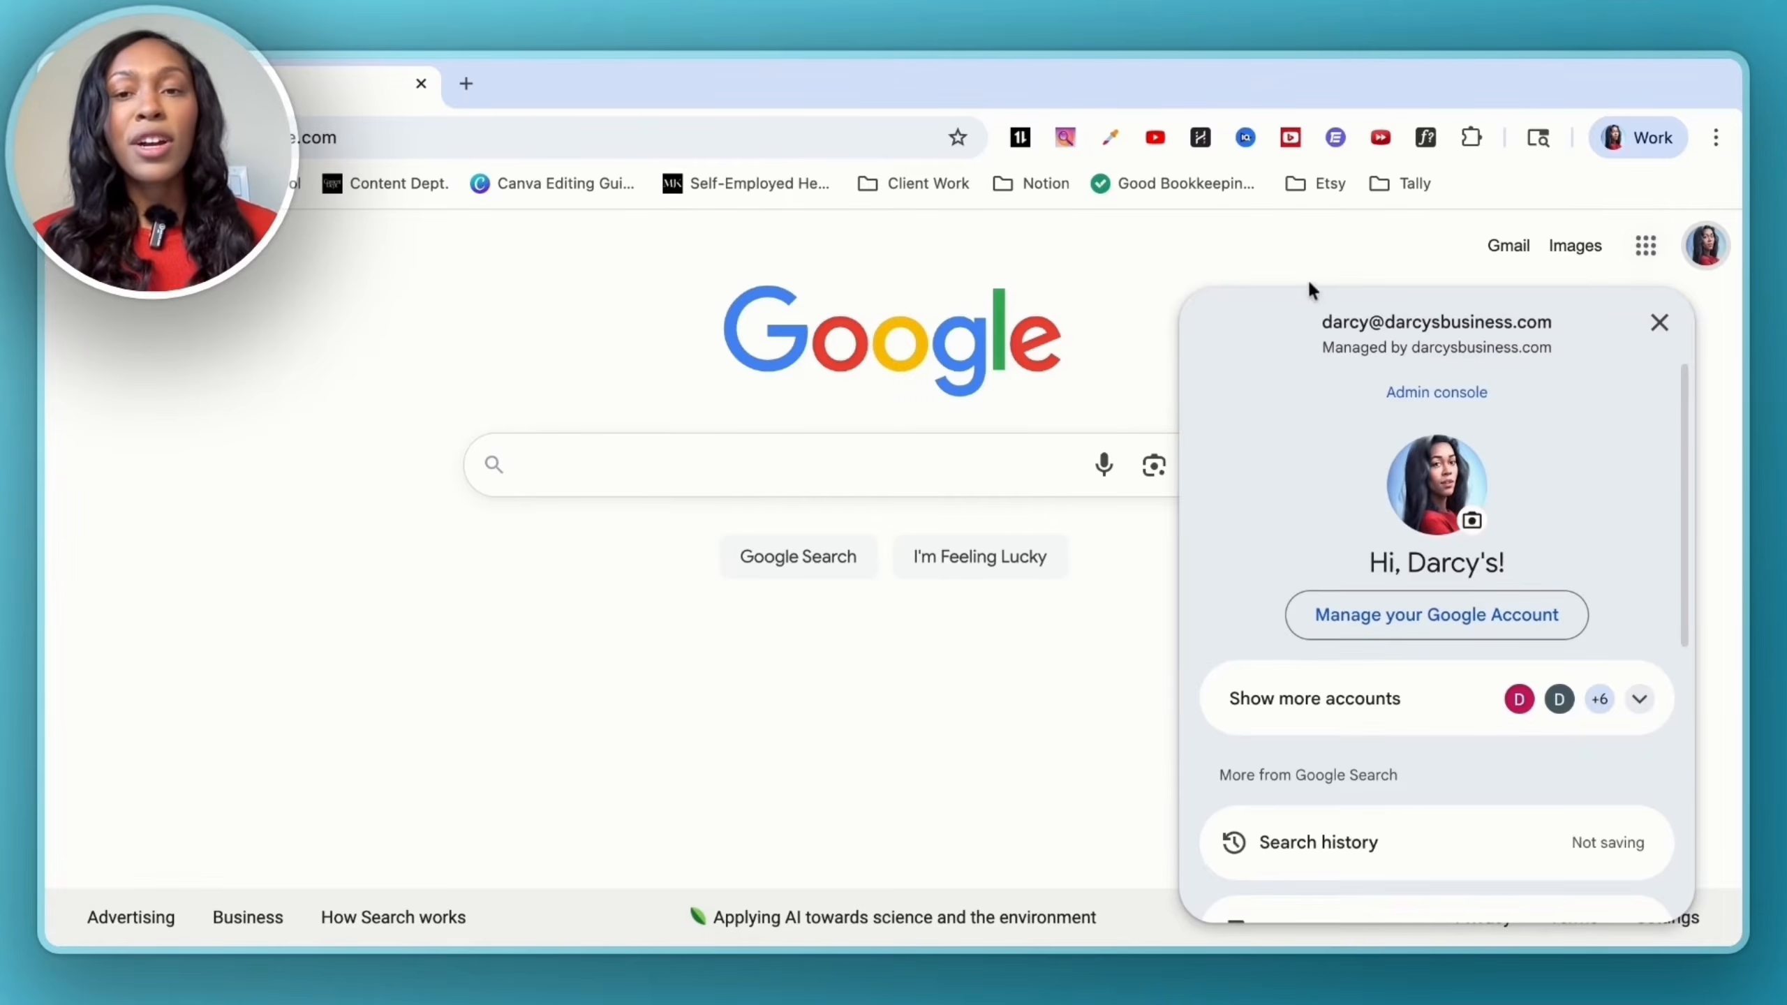
- Open the Google Admin console from the apps grid and go to Directory > Users
left_click(1307, 277)
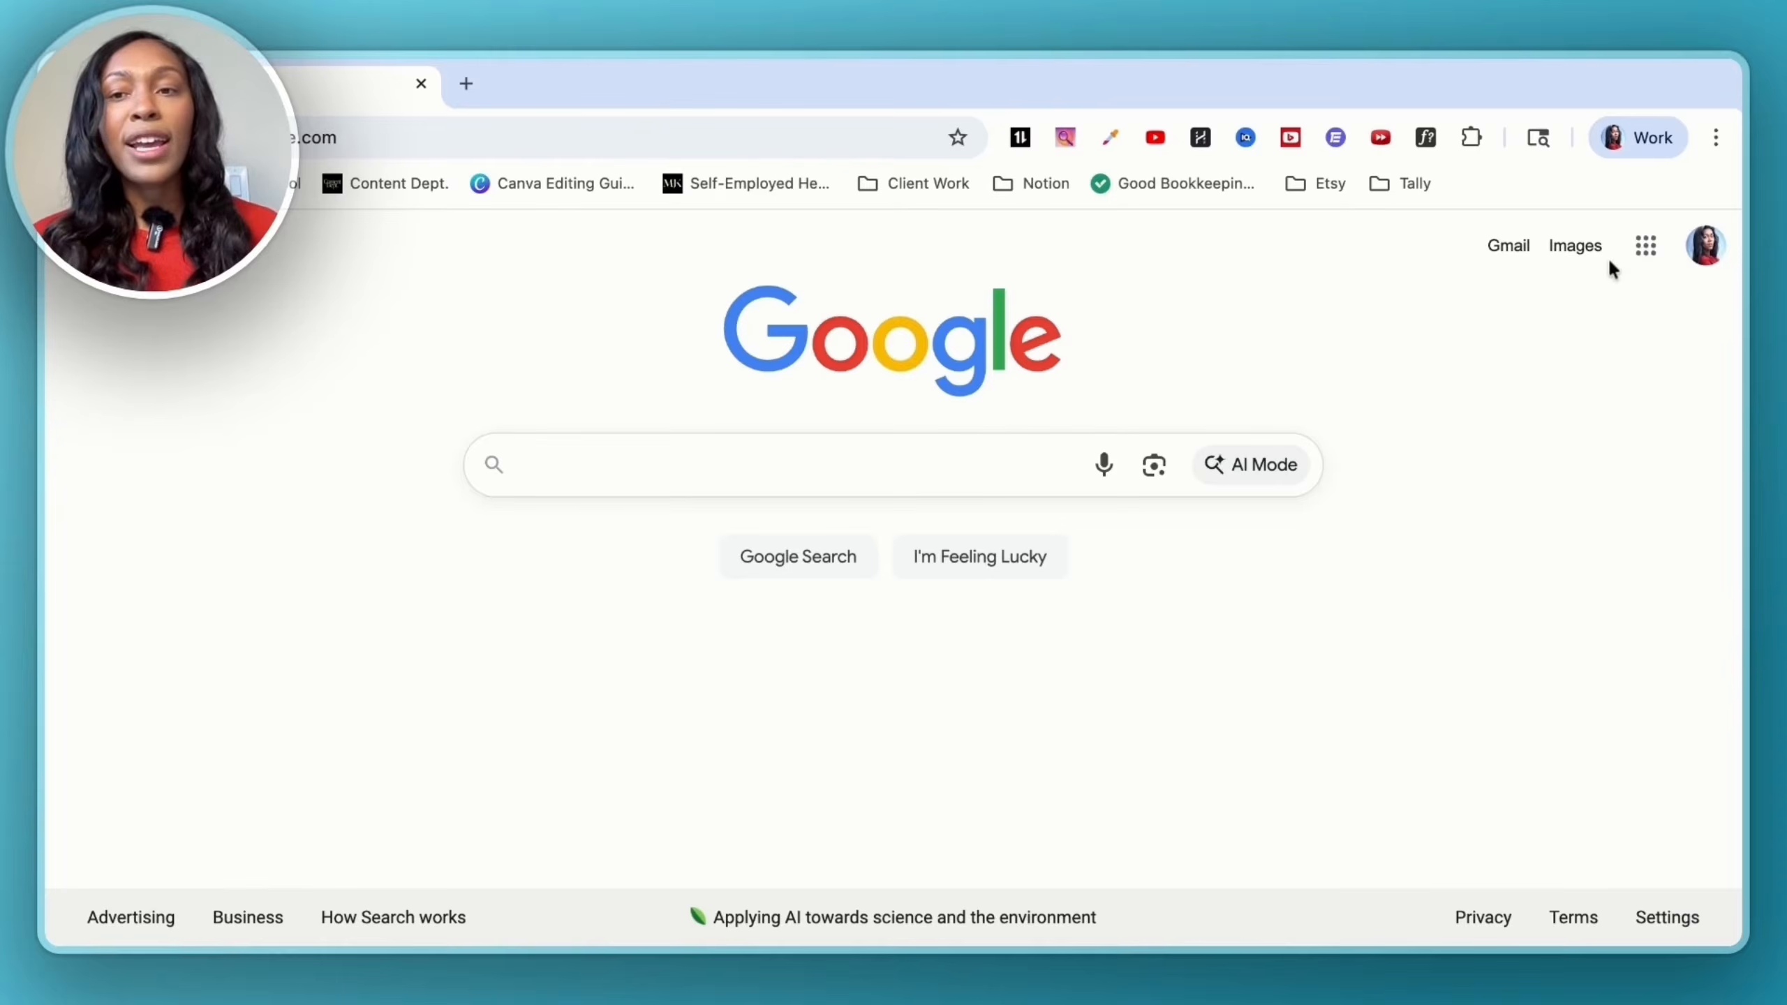
left_click(1638, 257)
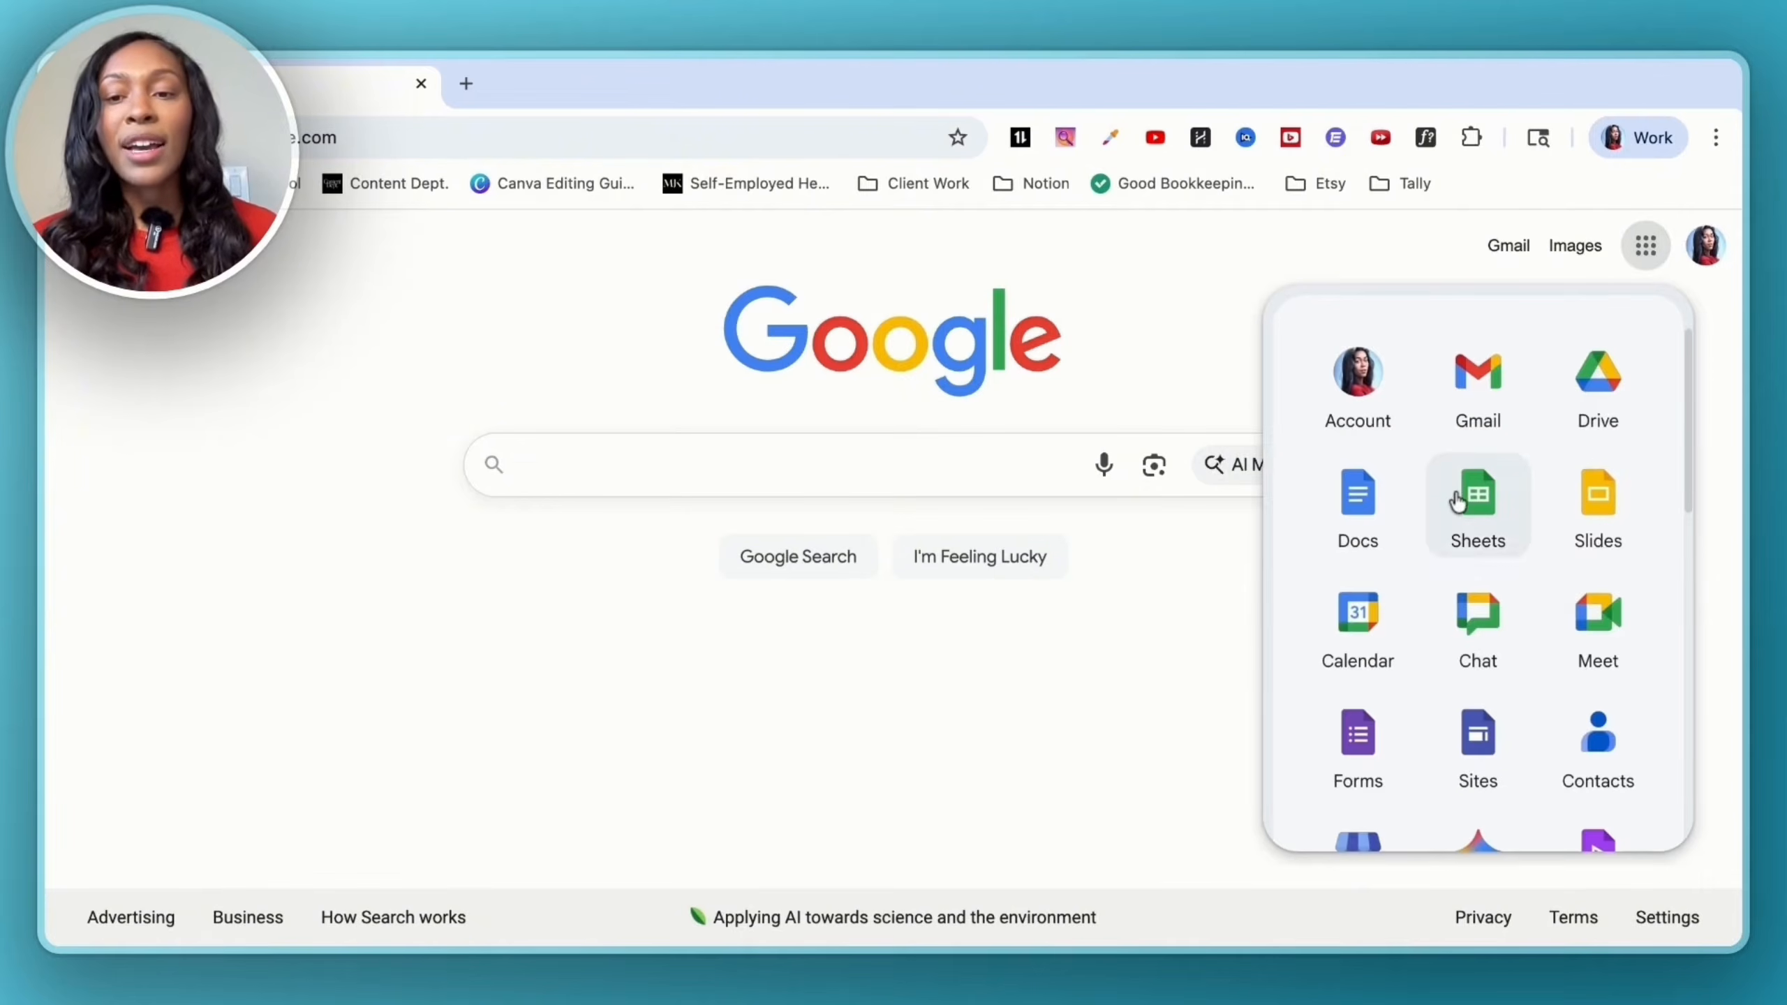
scroll(1655, 348, "down", 5)
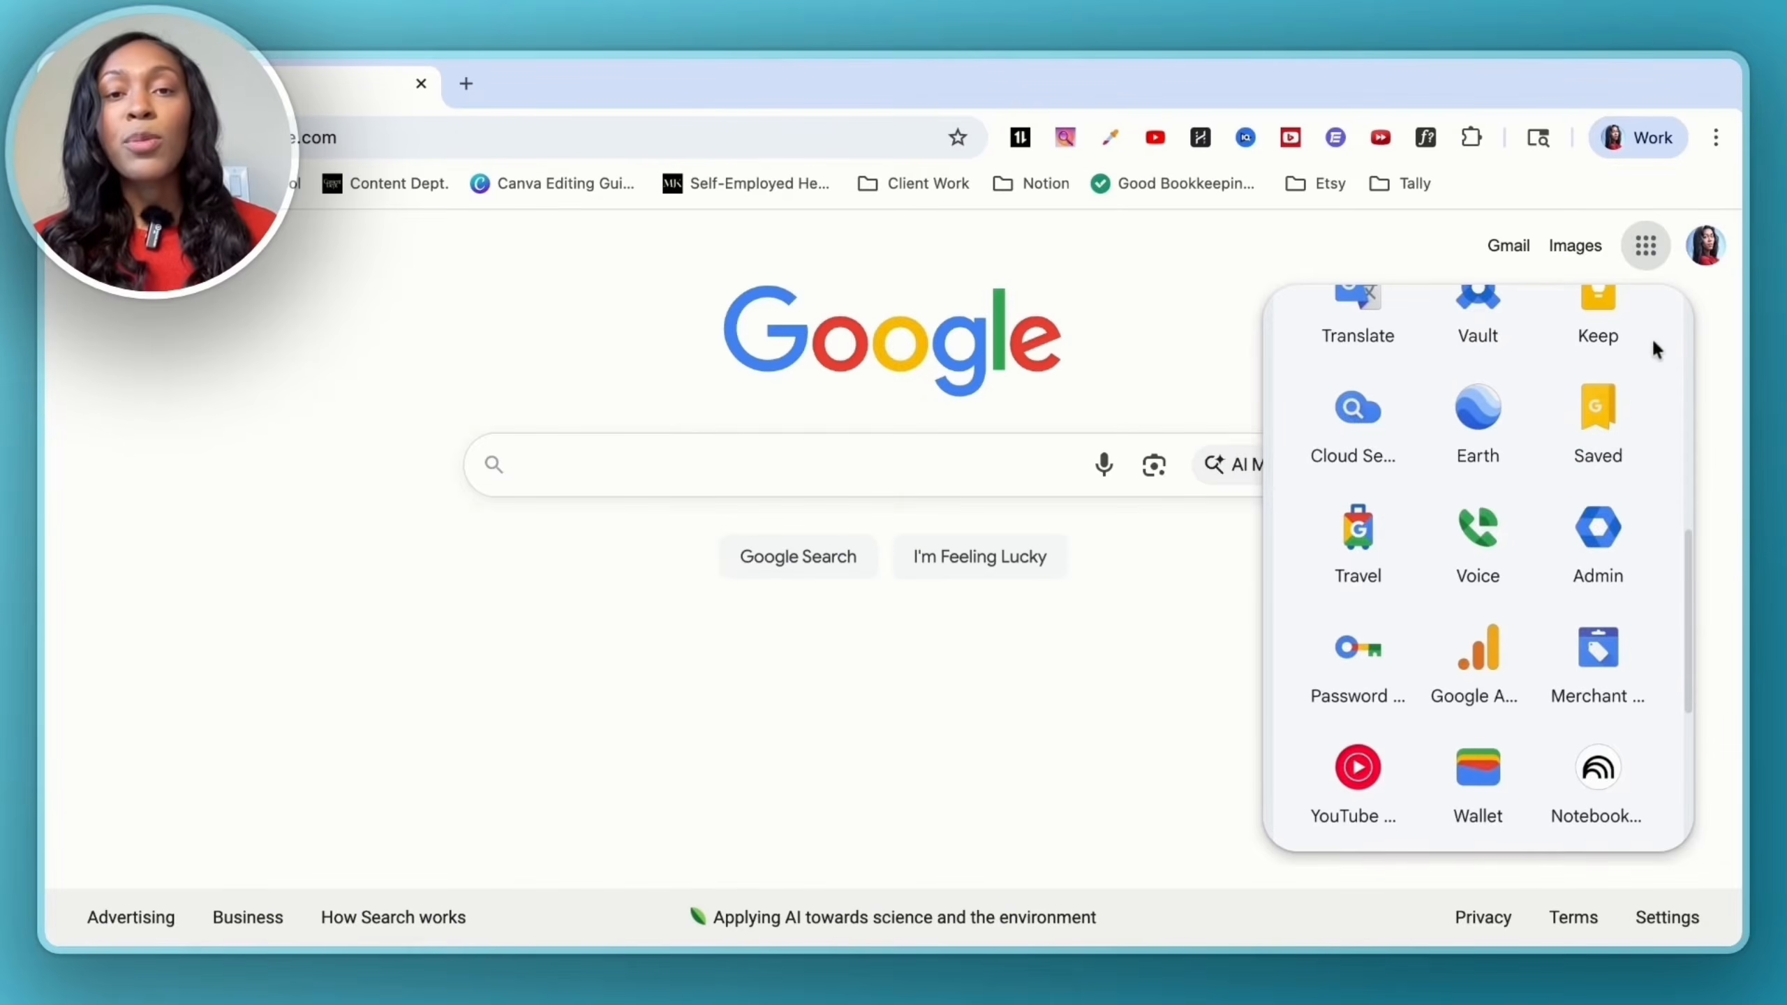
left_click(1597, 524)
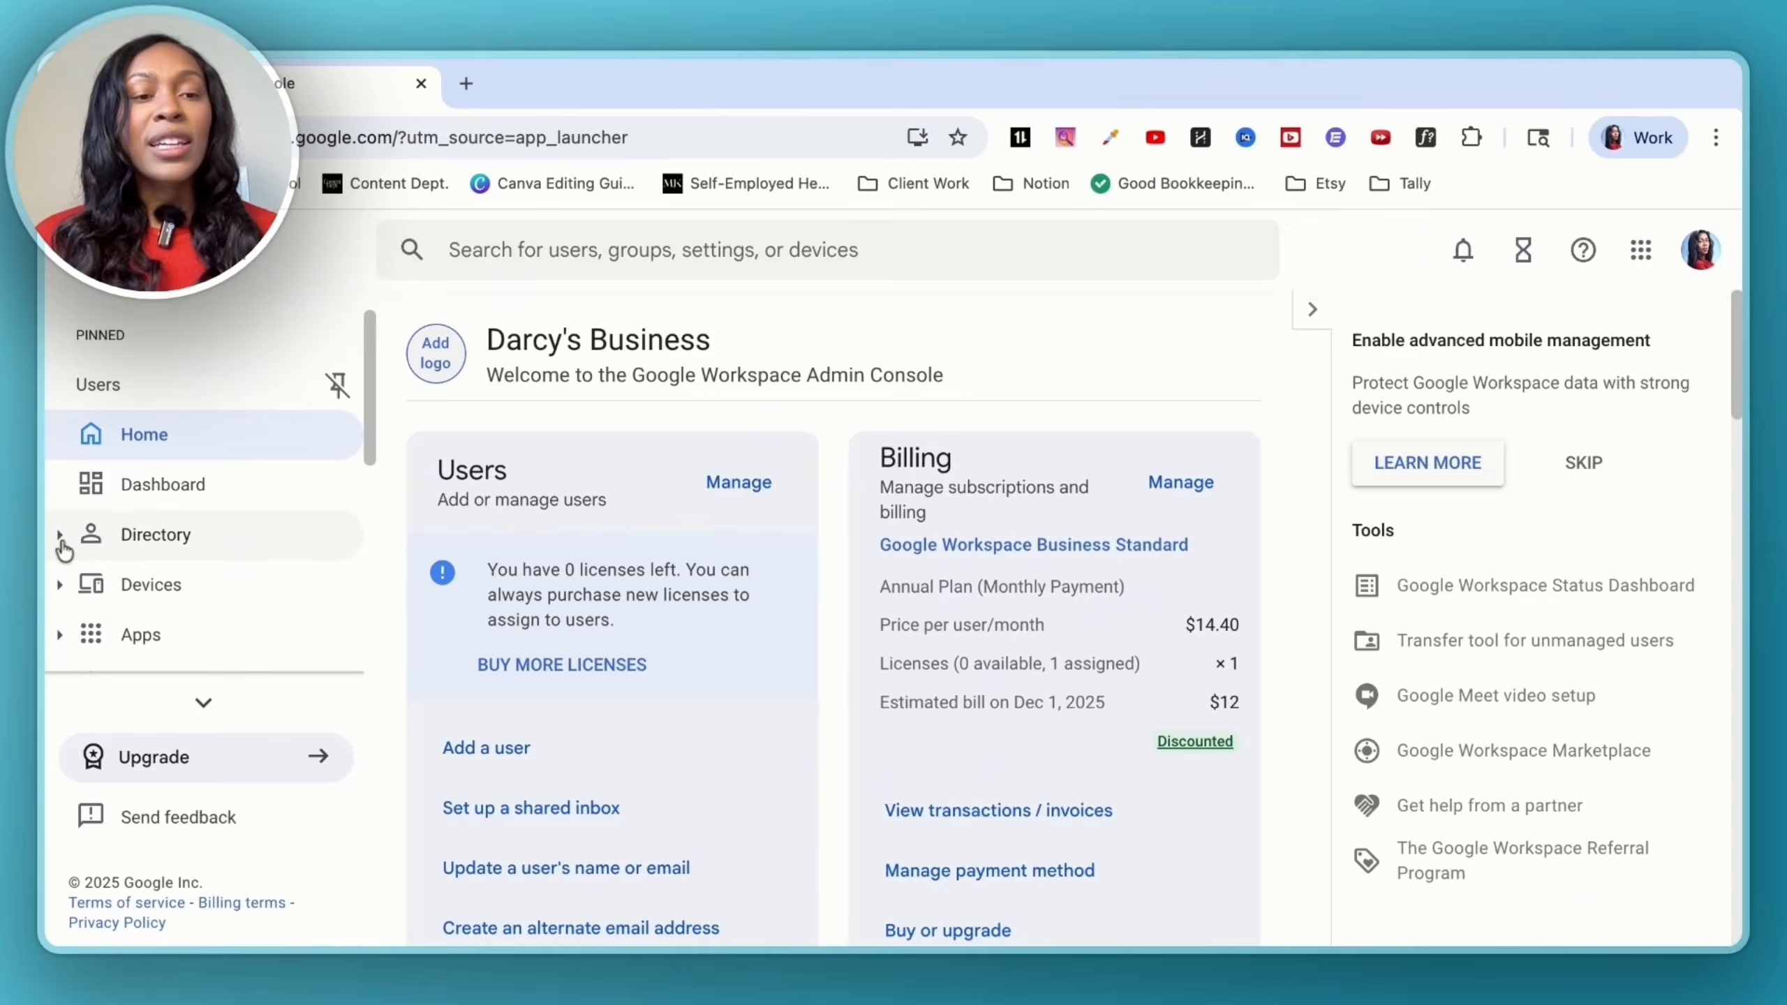
left_click(61, 543)
left_click(224, 574)
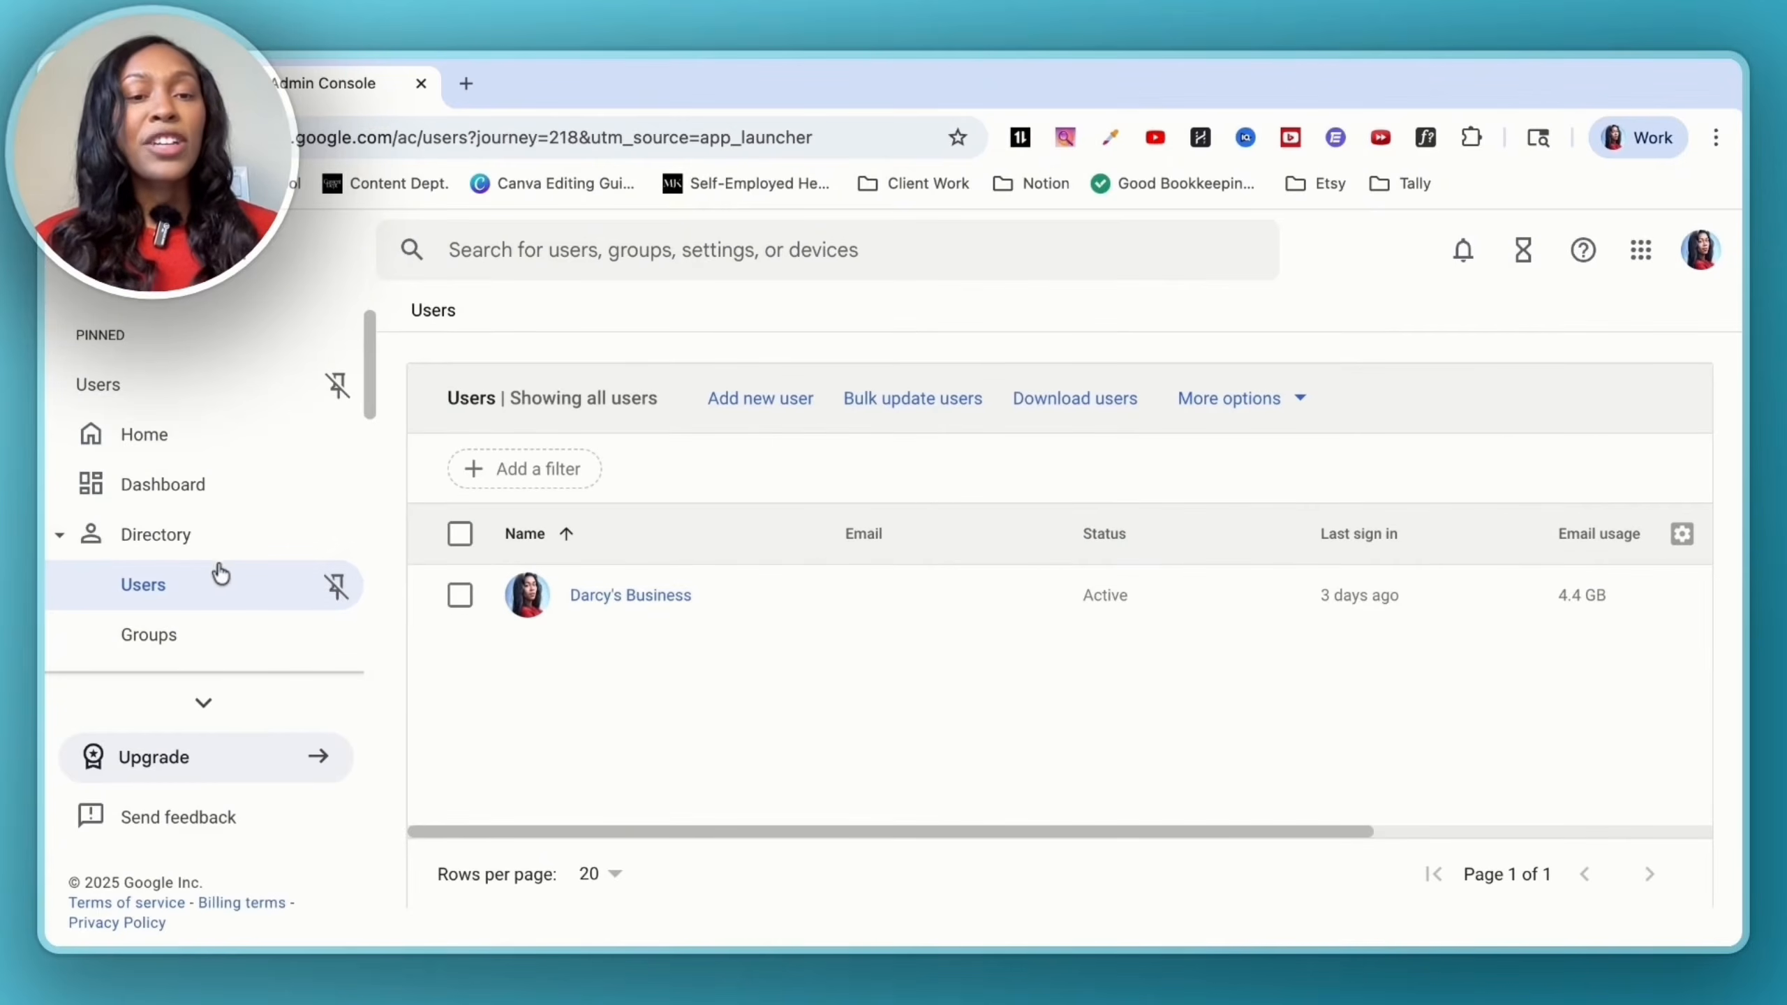
- Open the only user's account and bring up its alternate email editor showing existing aliases
left_click(618, 597)
scroll(894, 498, "down", 1)
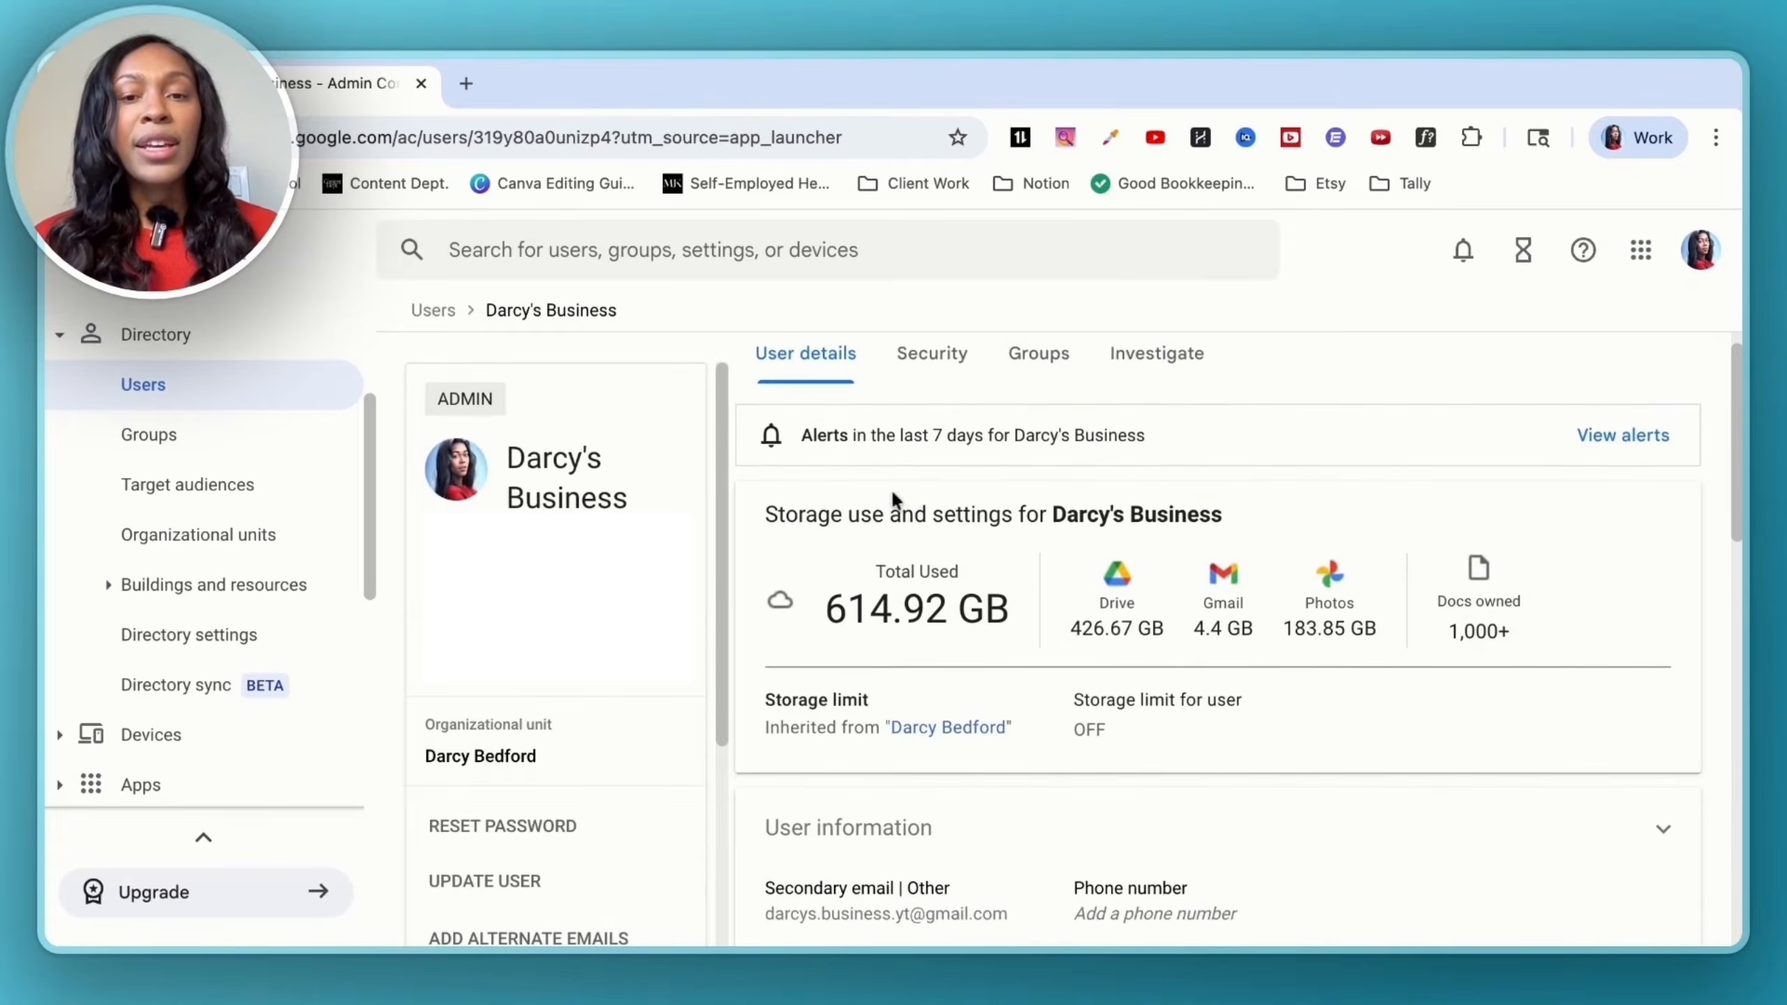
scroll(892, 500, "up", 1)
scroll(591, 686, "down", 3)
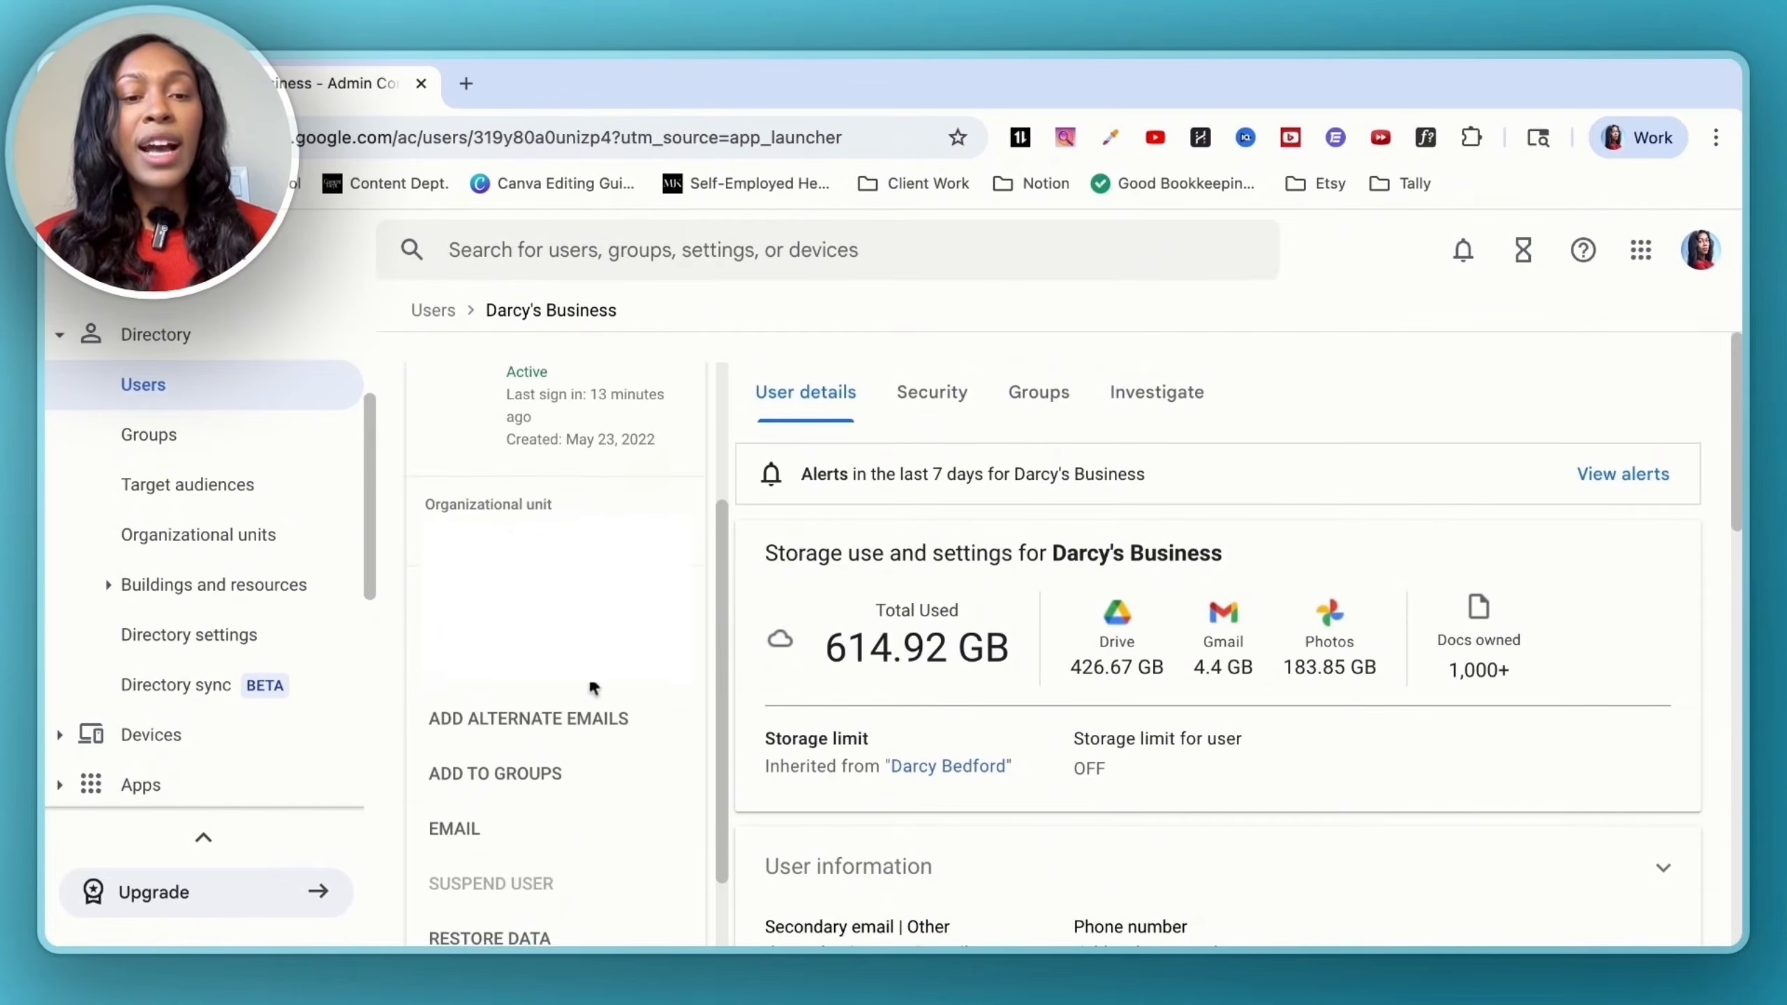
left_click(528, 707)
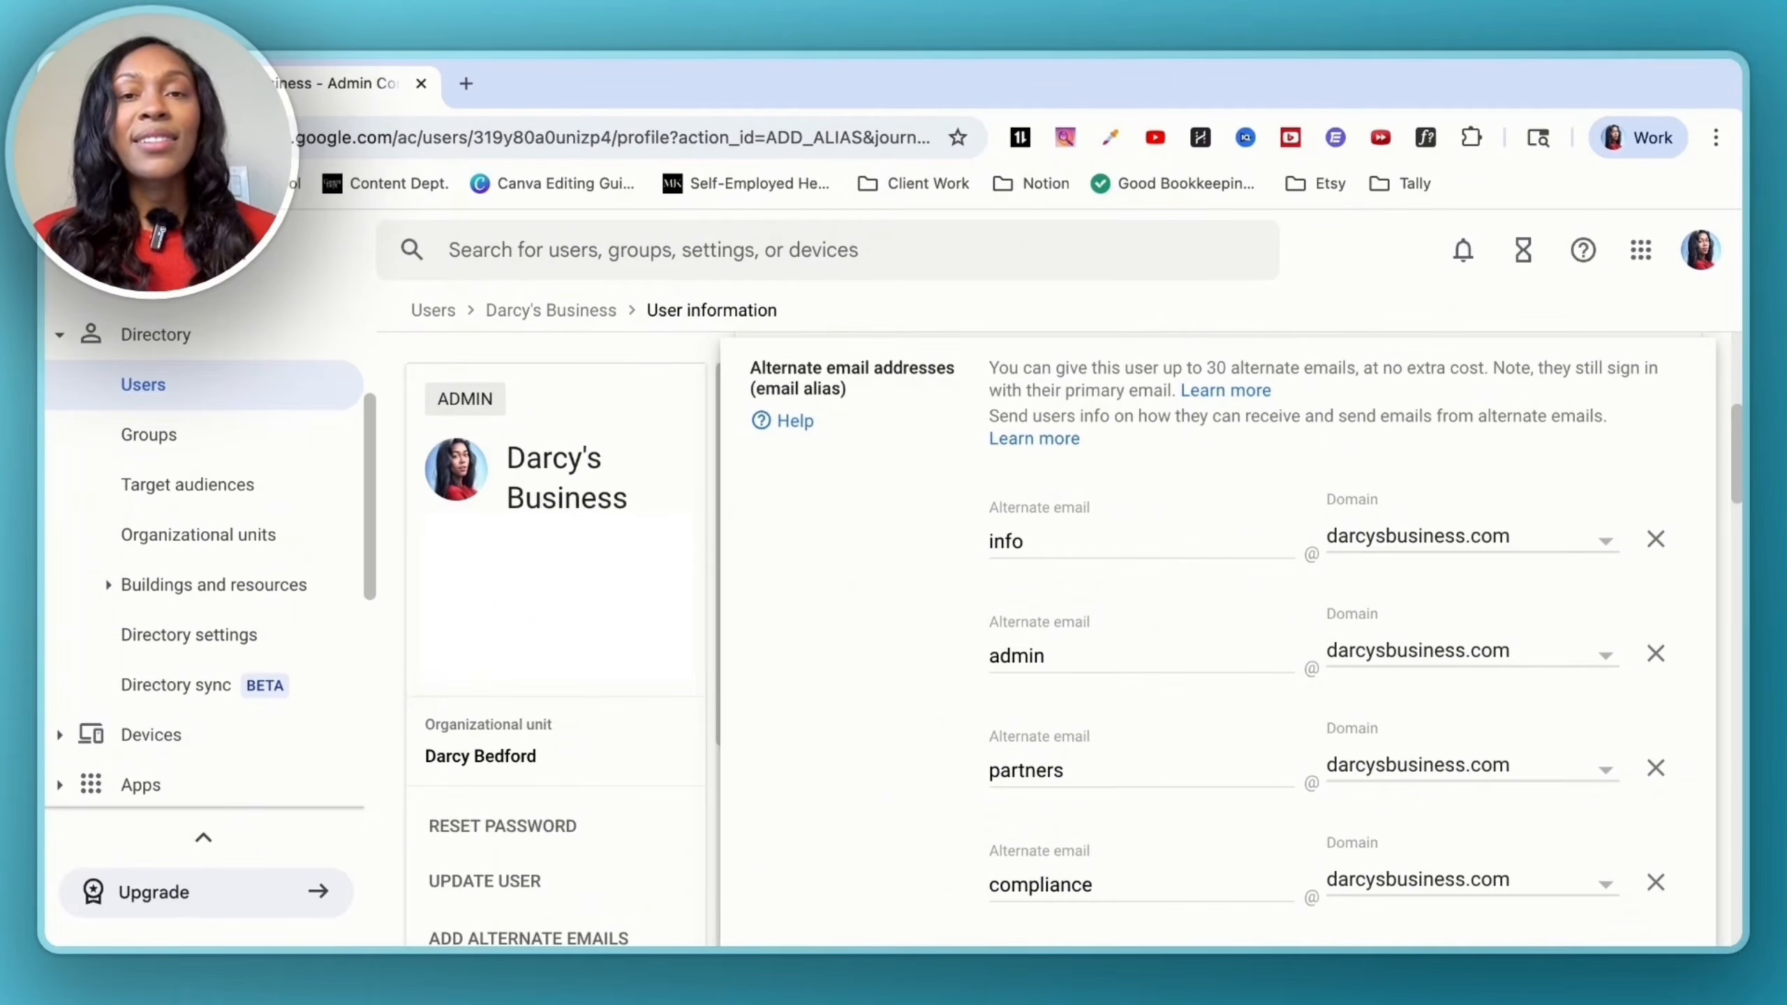
scroll(1217, 634, "down", 10)
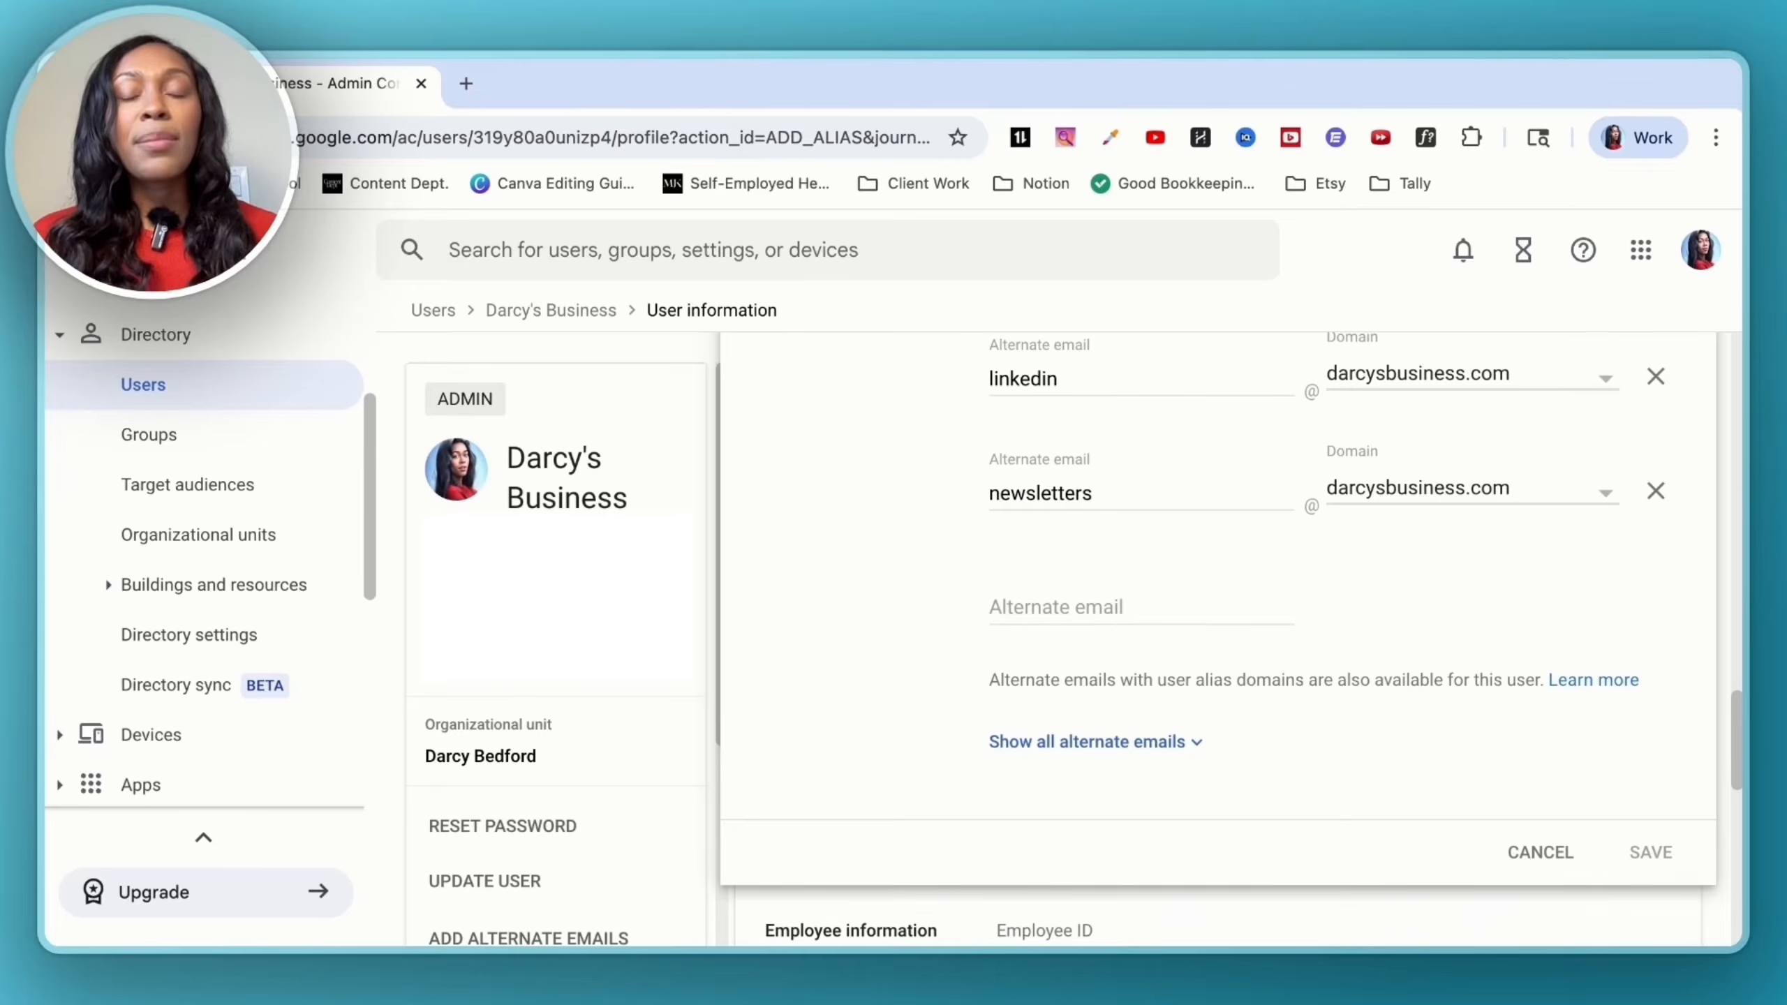
left_click(1096, 606)
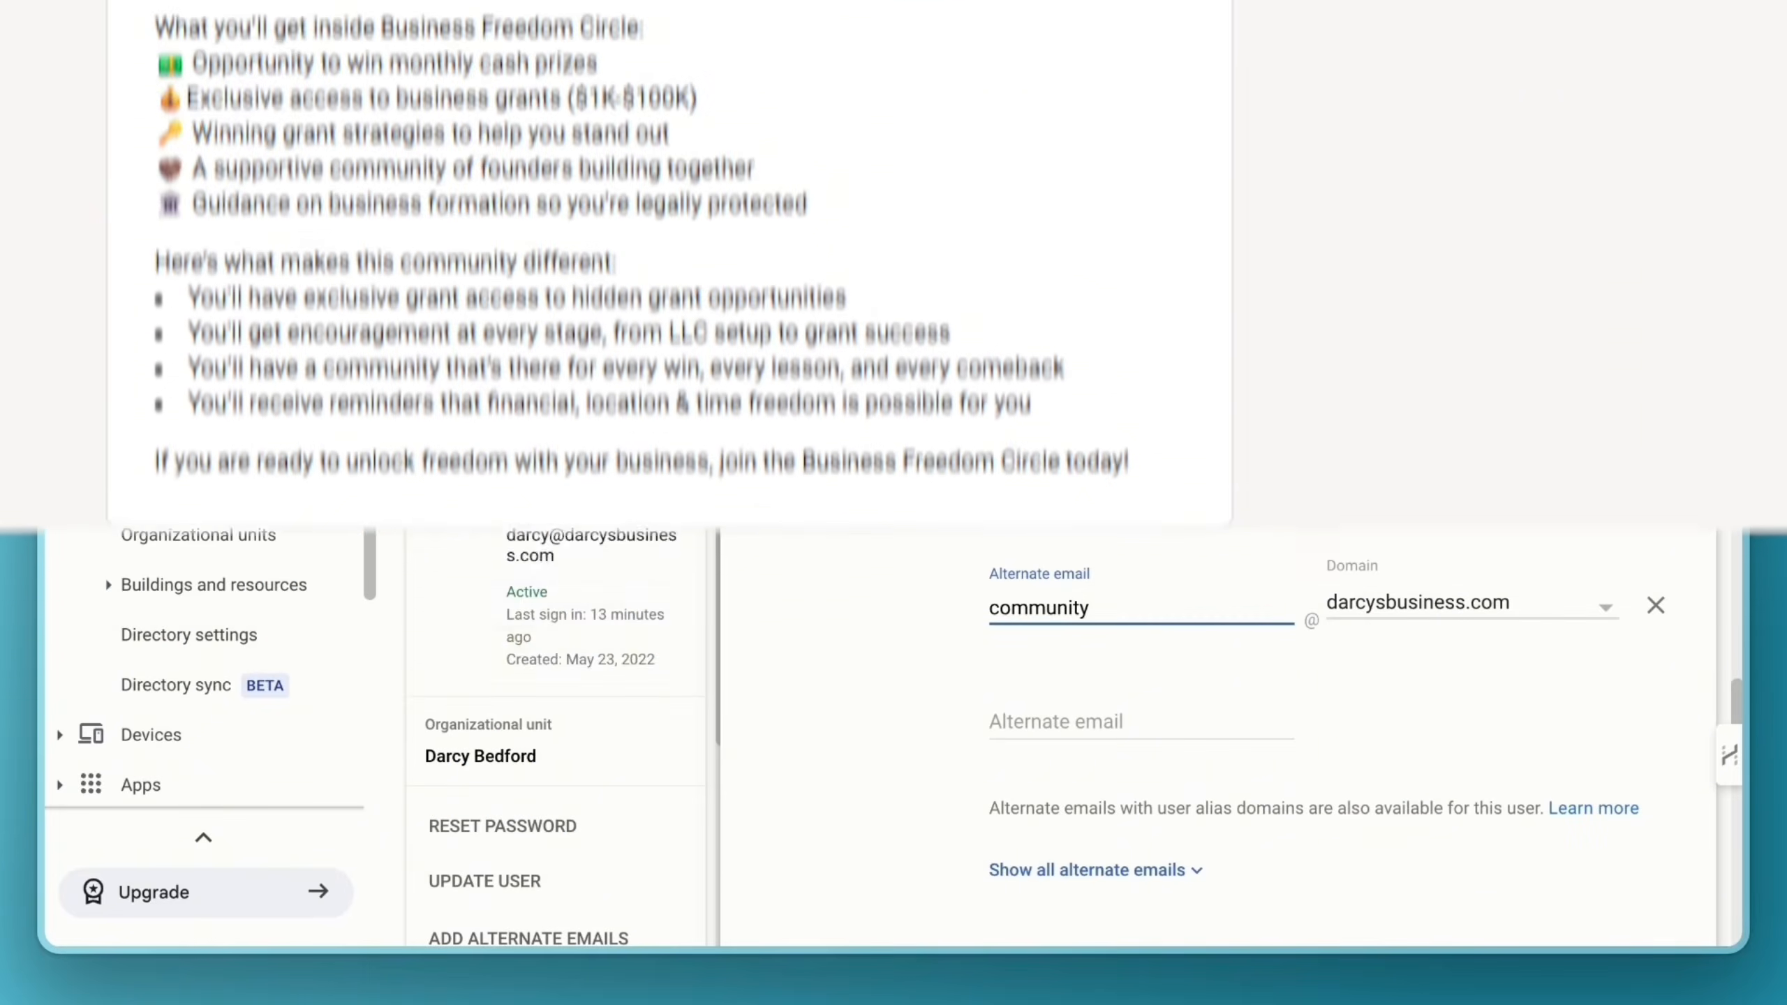
scroll(1575, 643, "down", 3)
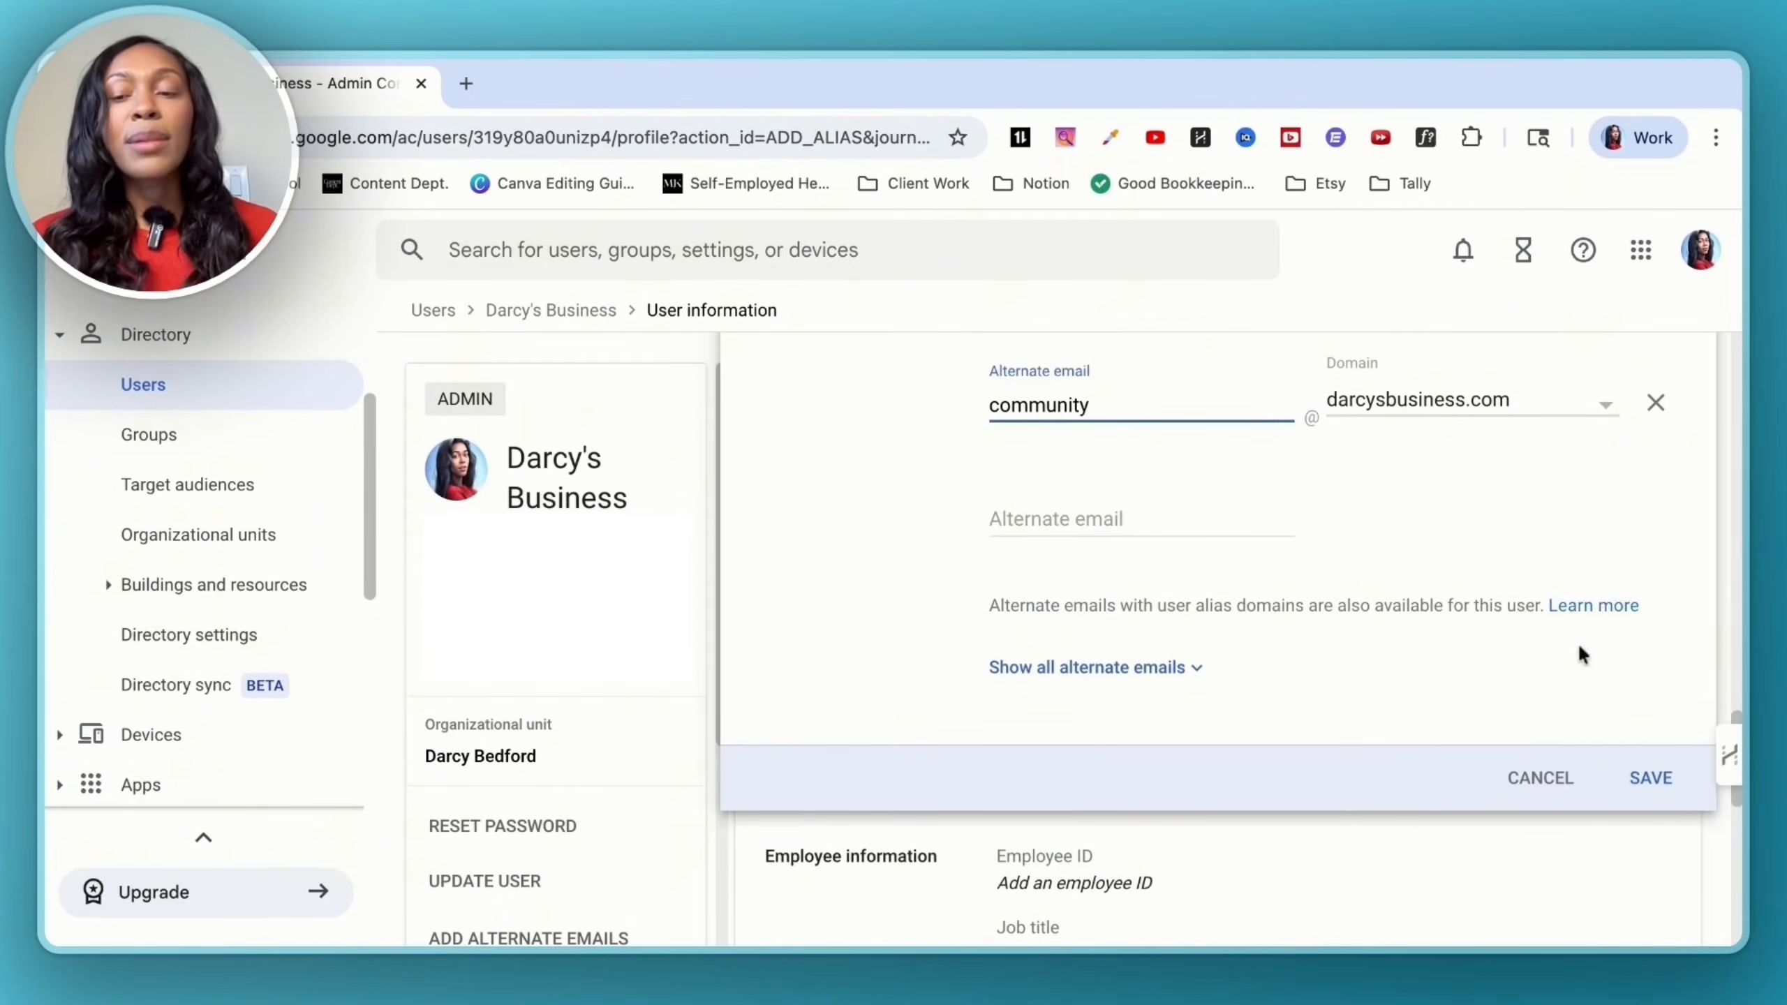
left_click(1647, 778)
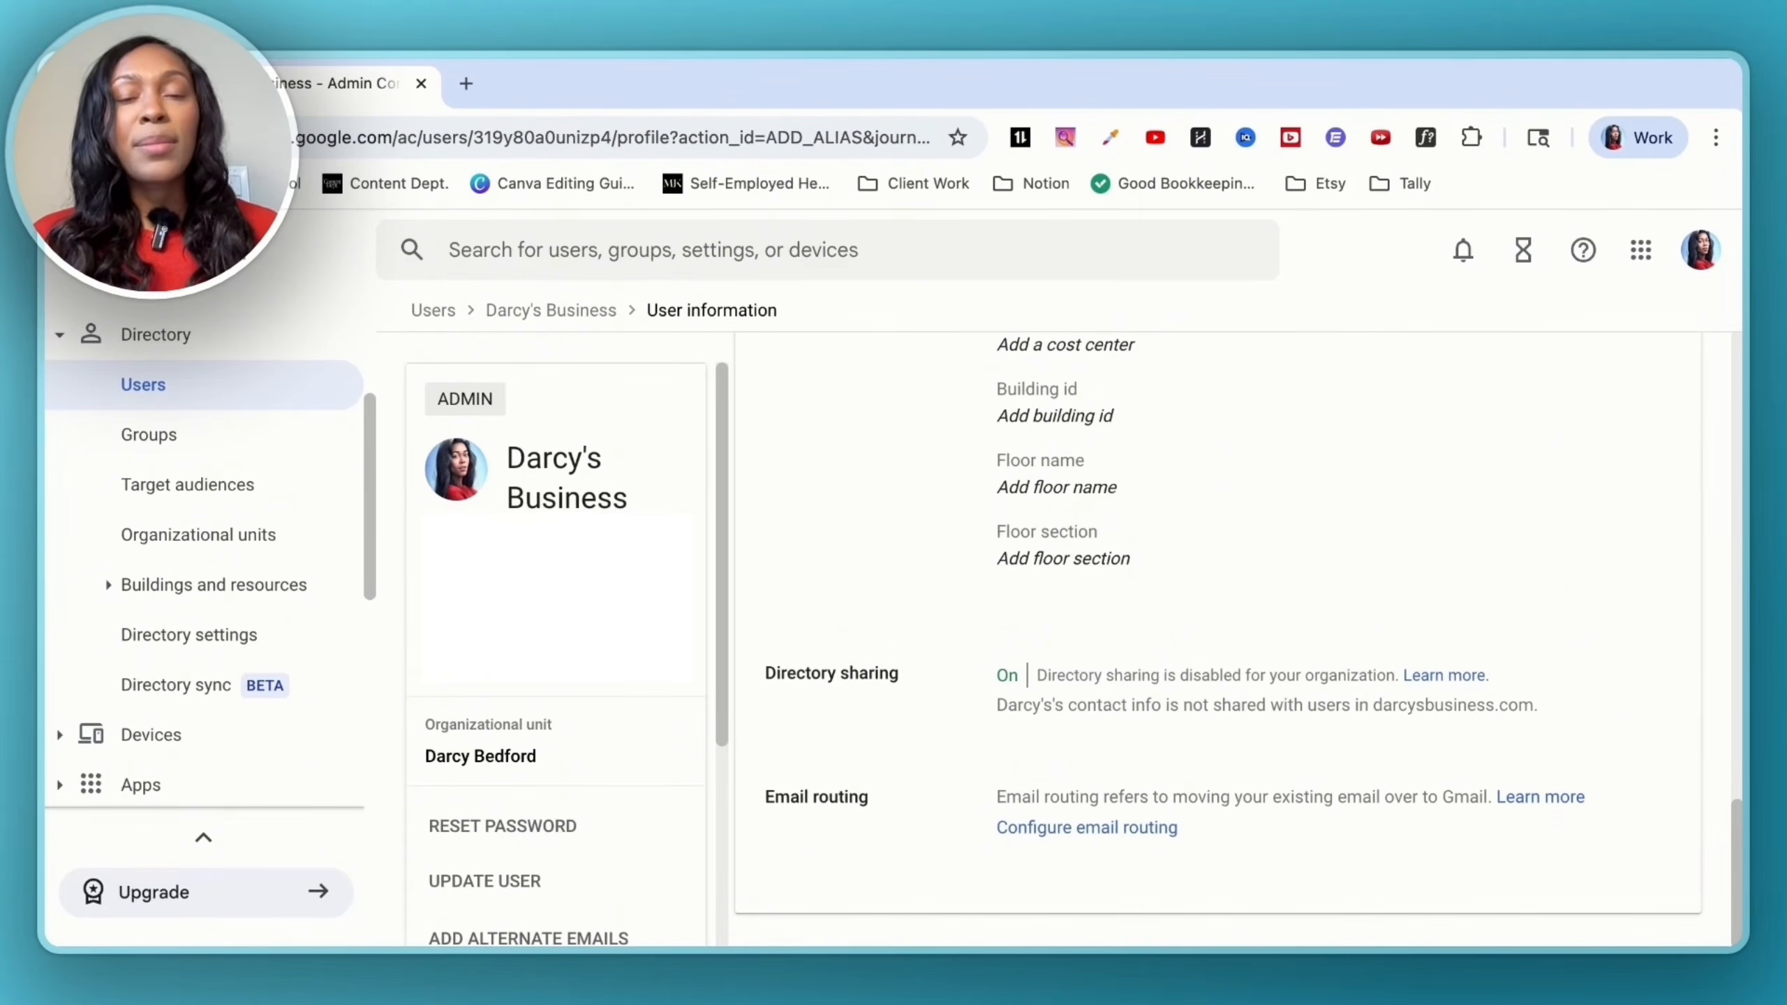
- Open Gmail and go to the Accounts section of its full settings
left_click(1642, 252)
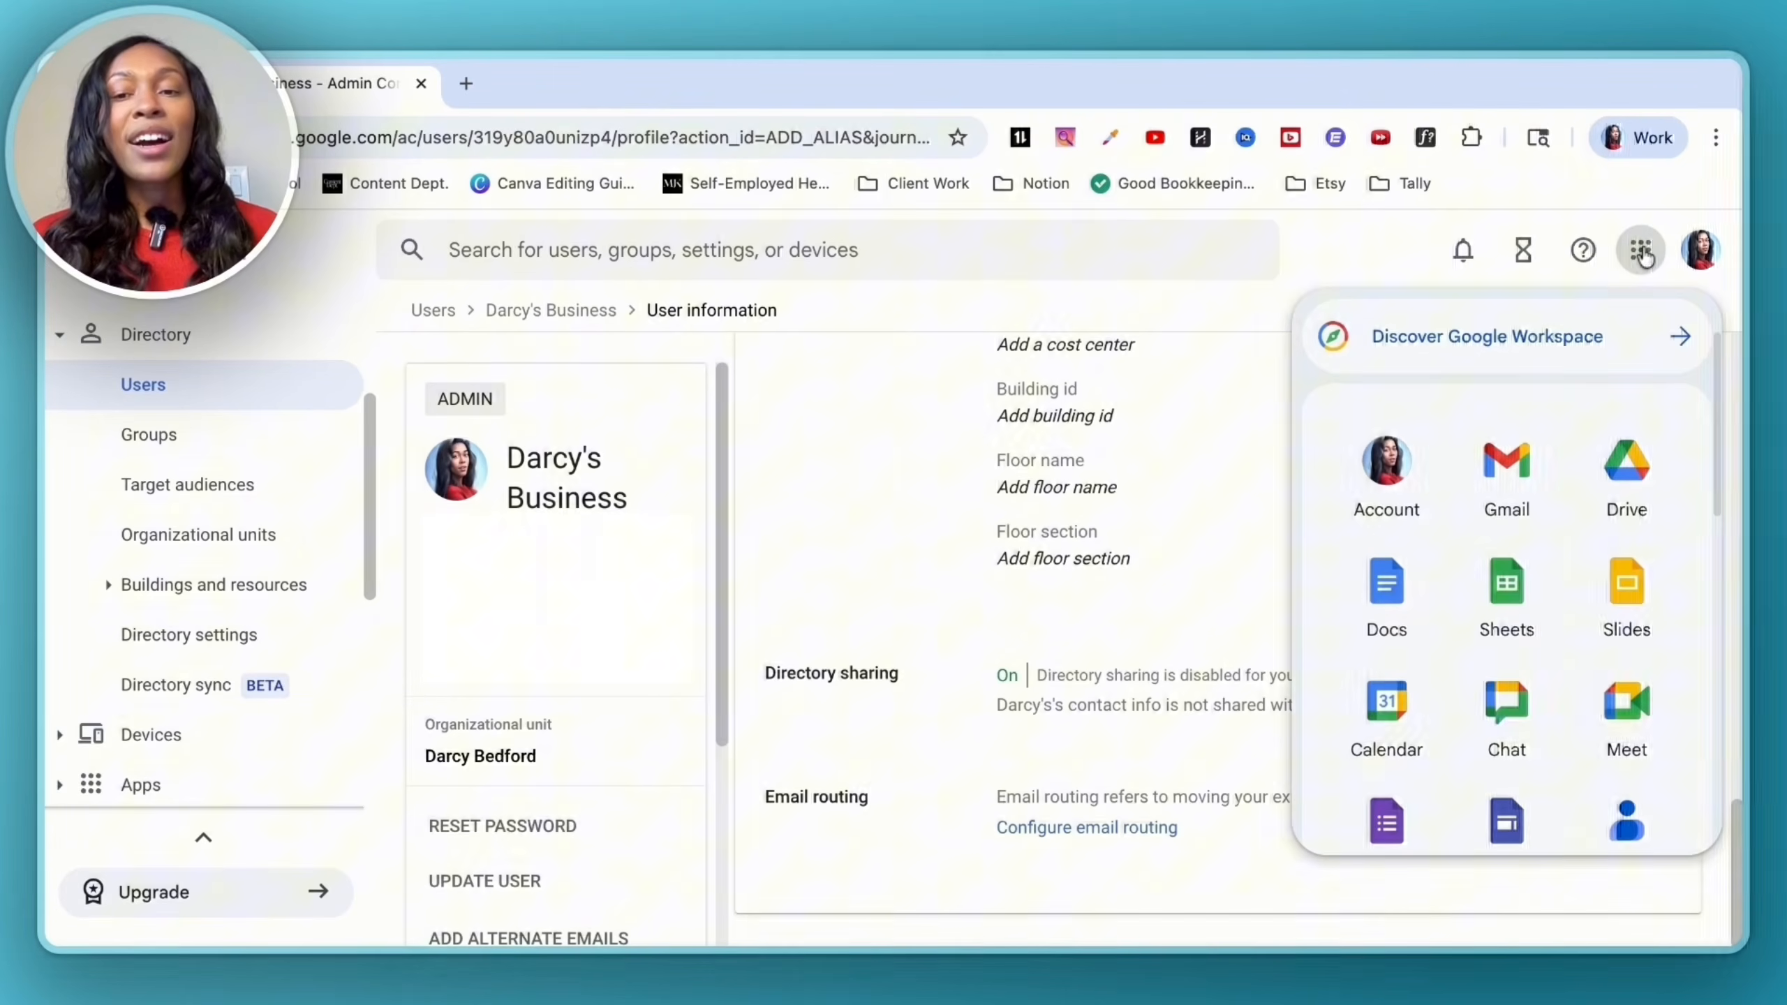
left_click(1485, 483)
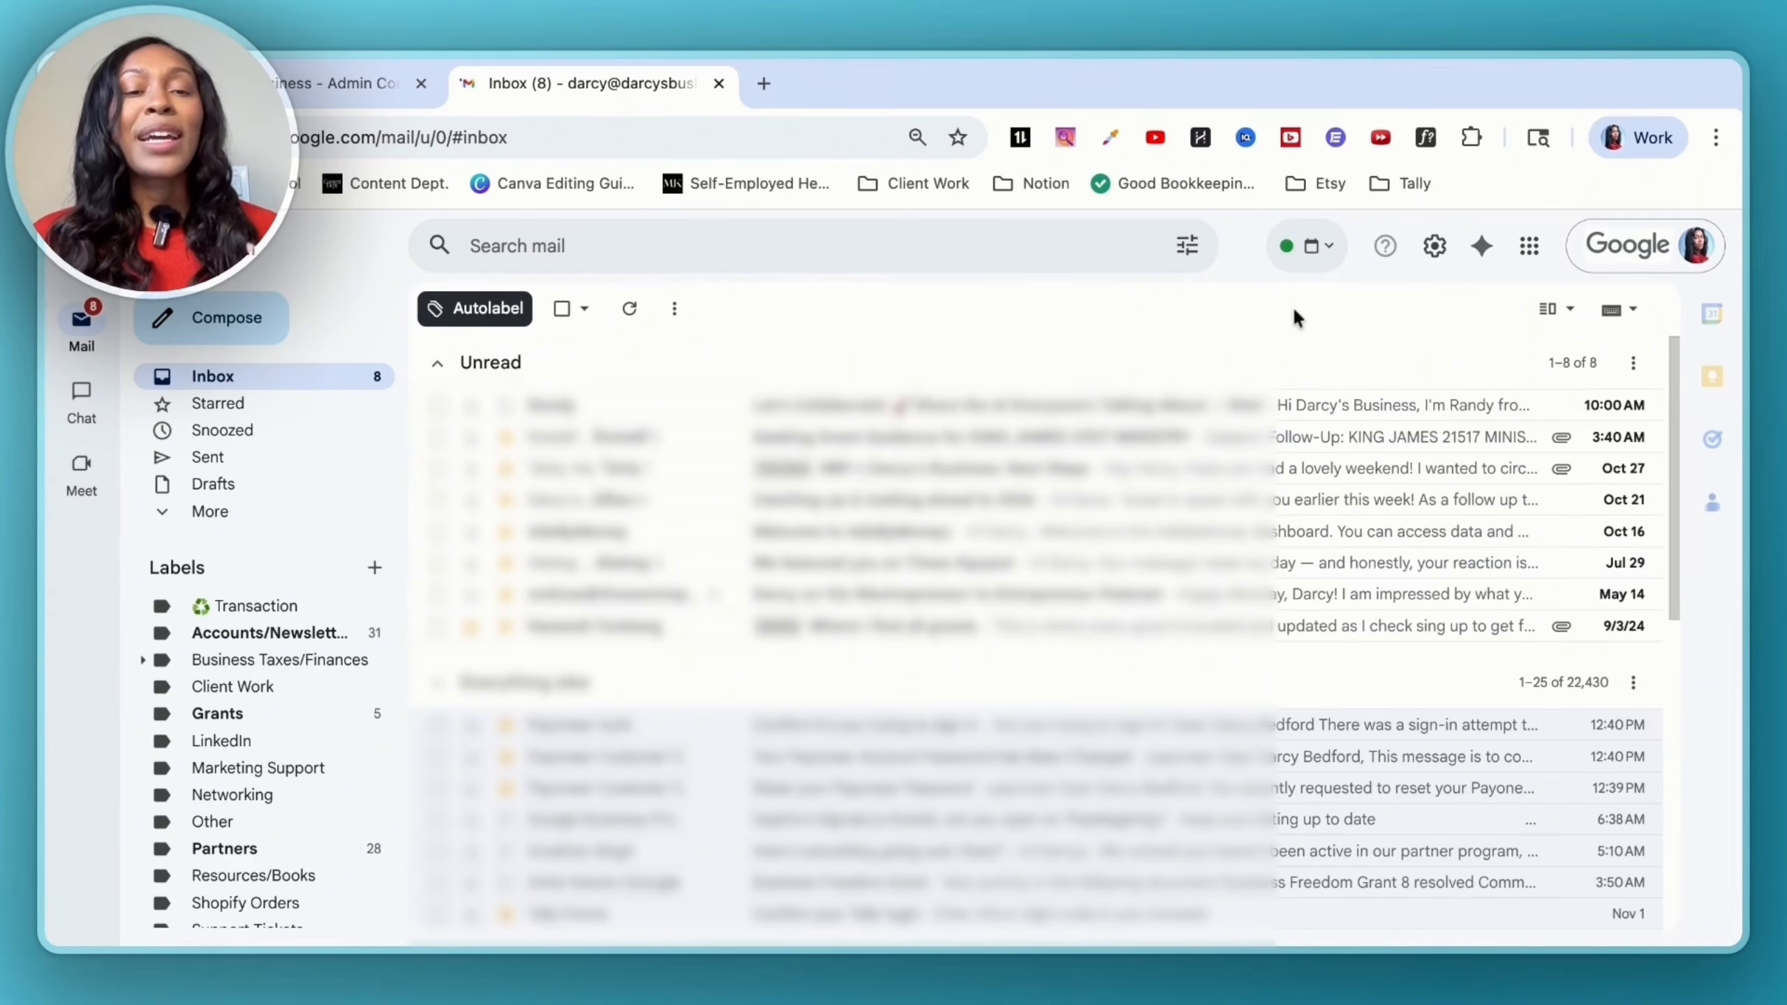
left_click(1434, 246)
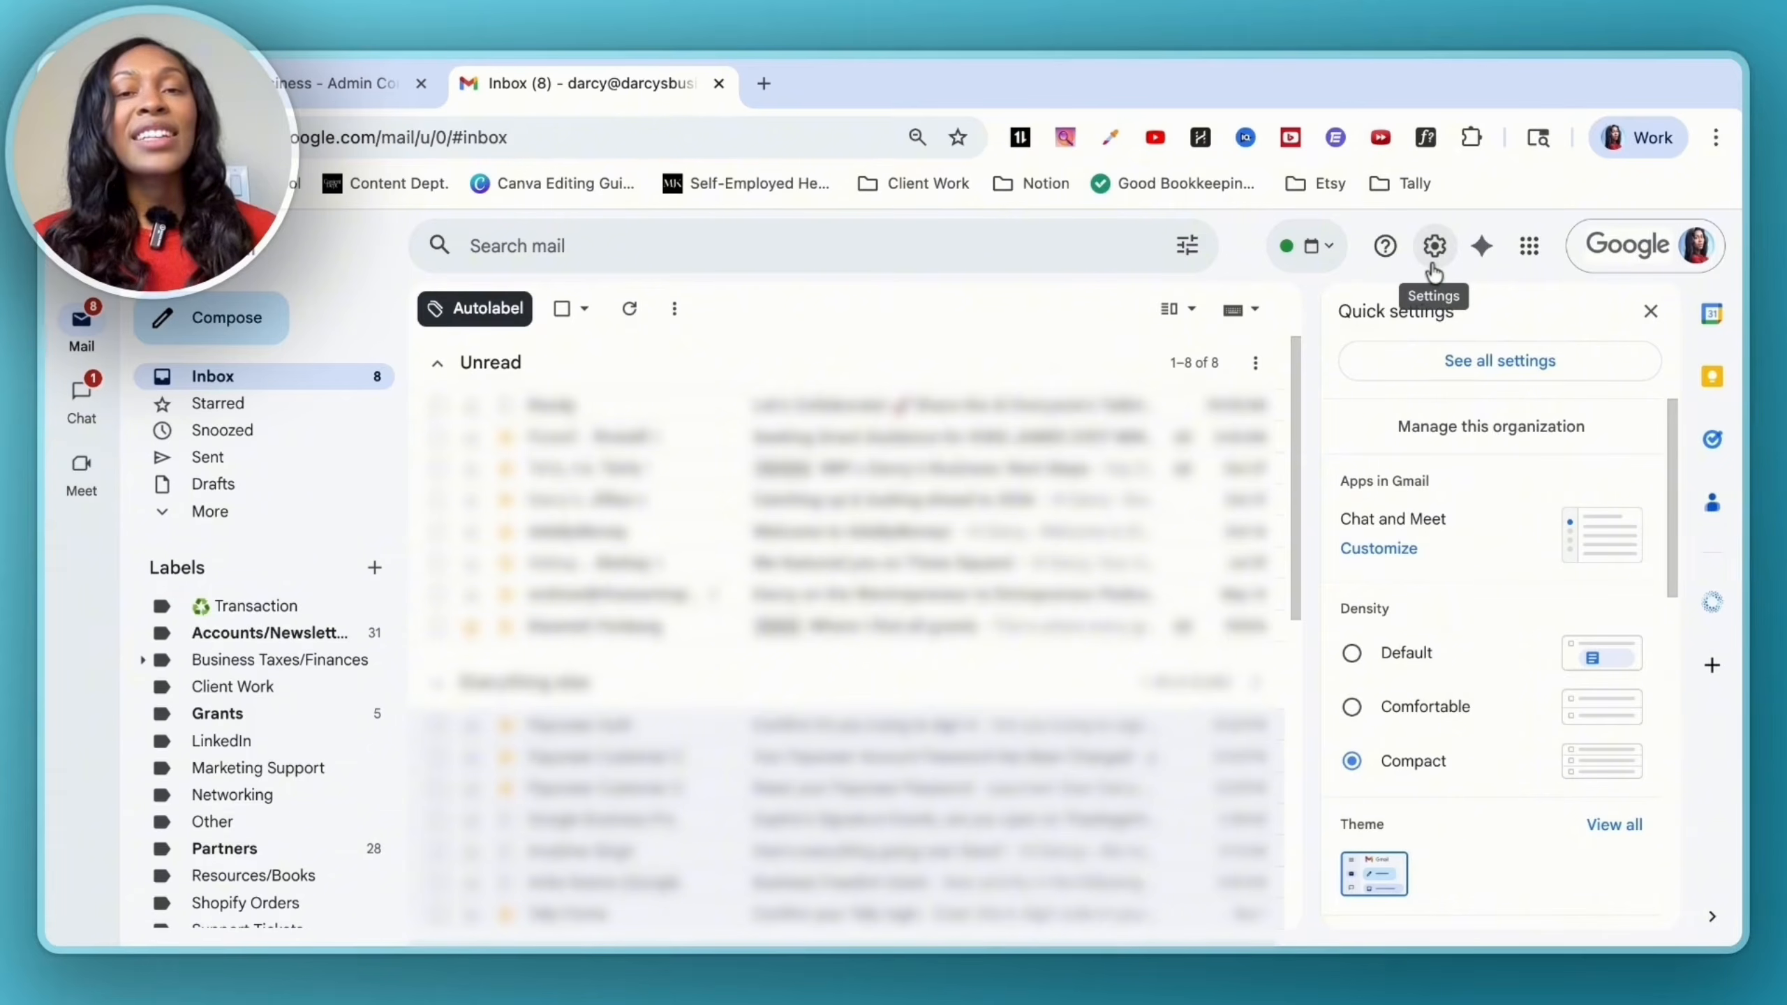
left_click(1428, 361)
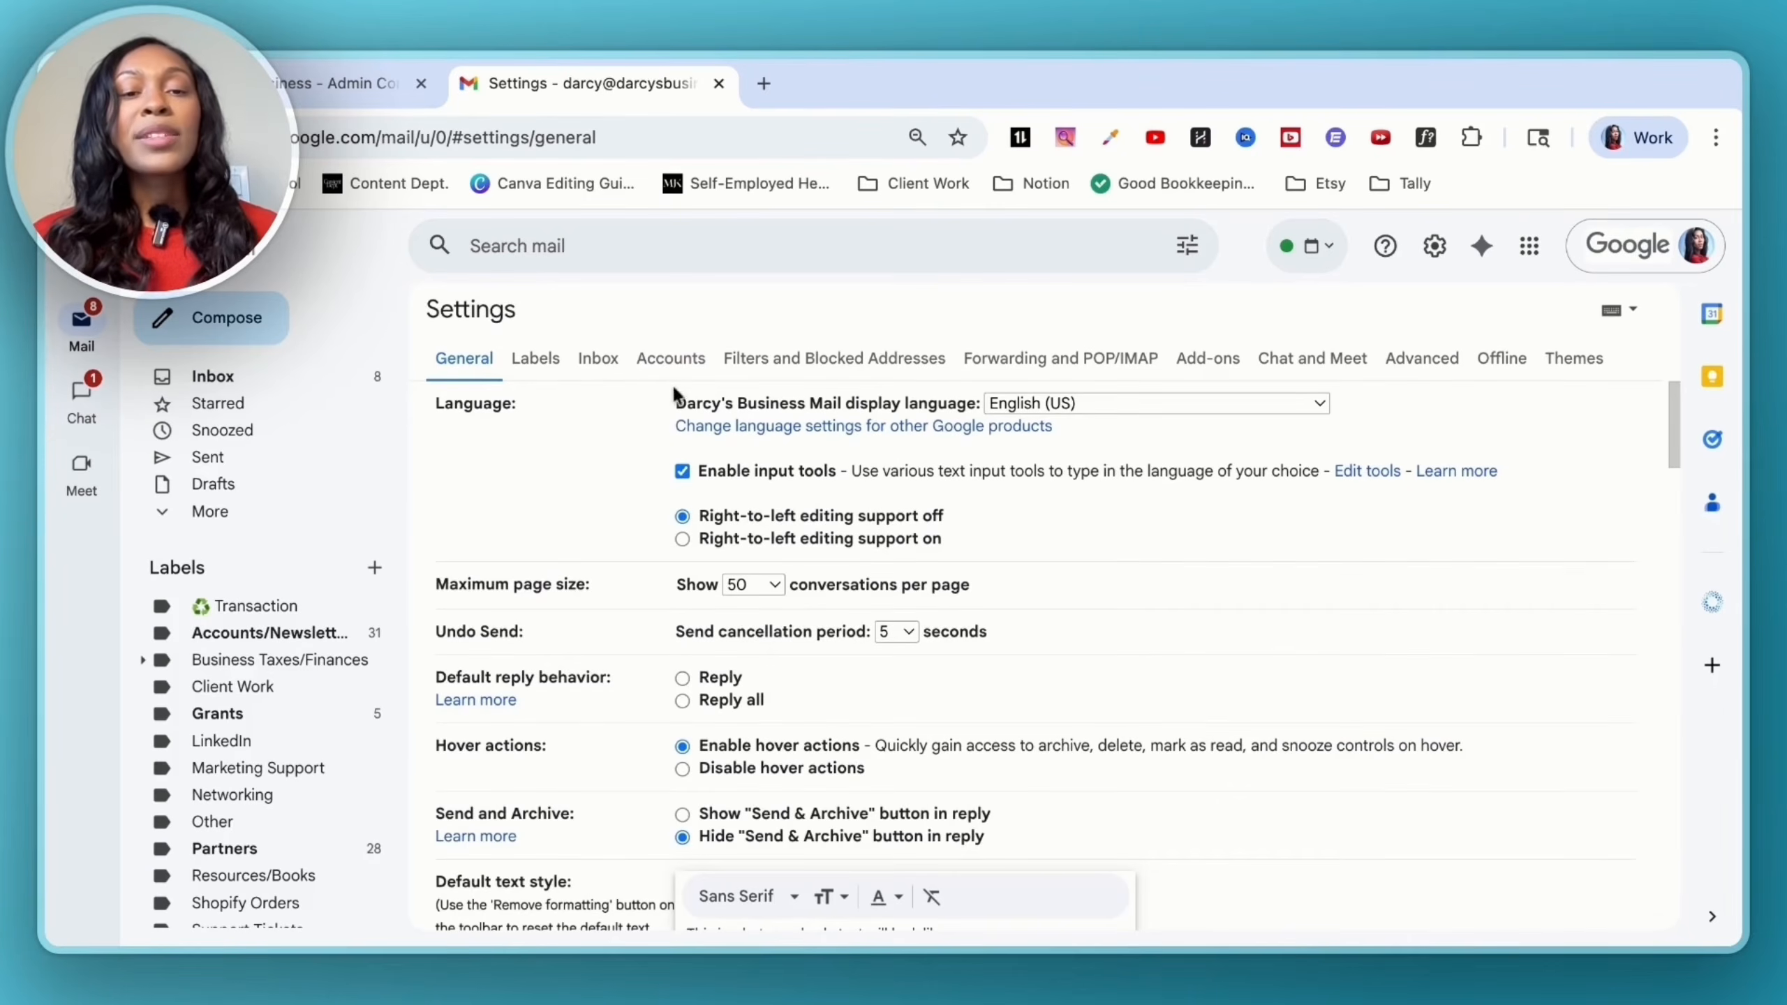
left_click(668, 368)
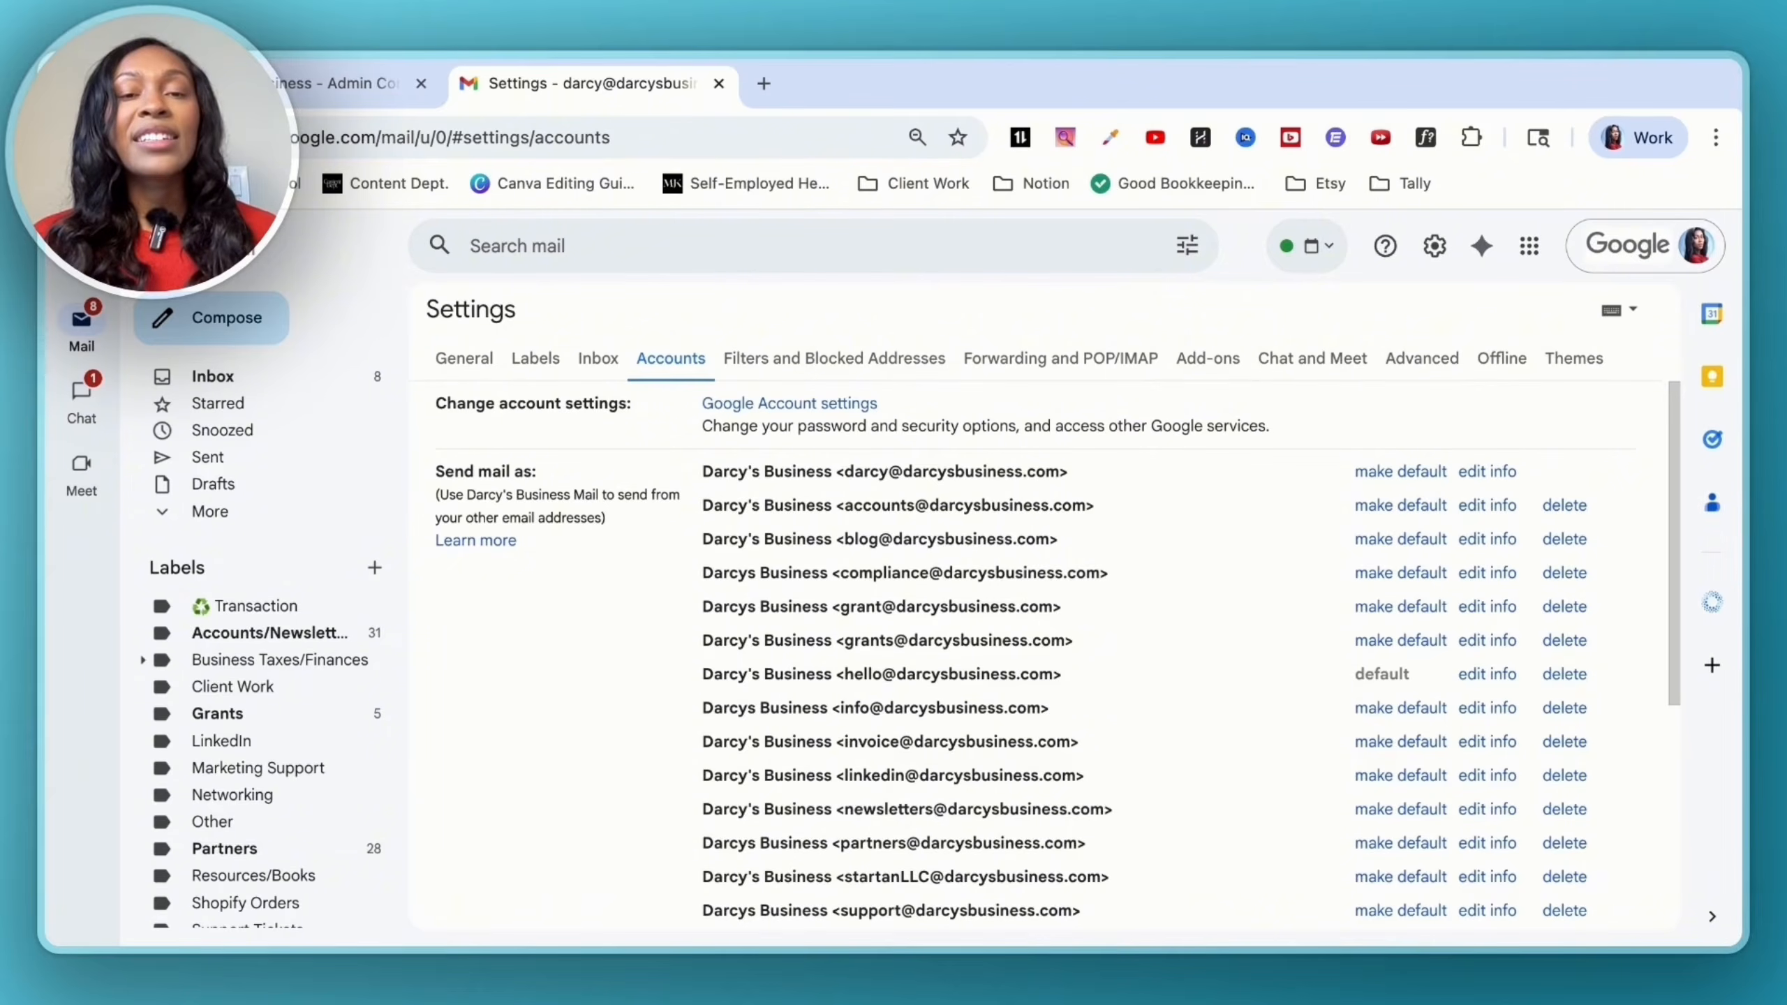
scroll(1034, 655, "down", 5)
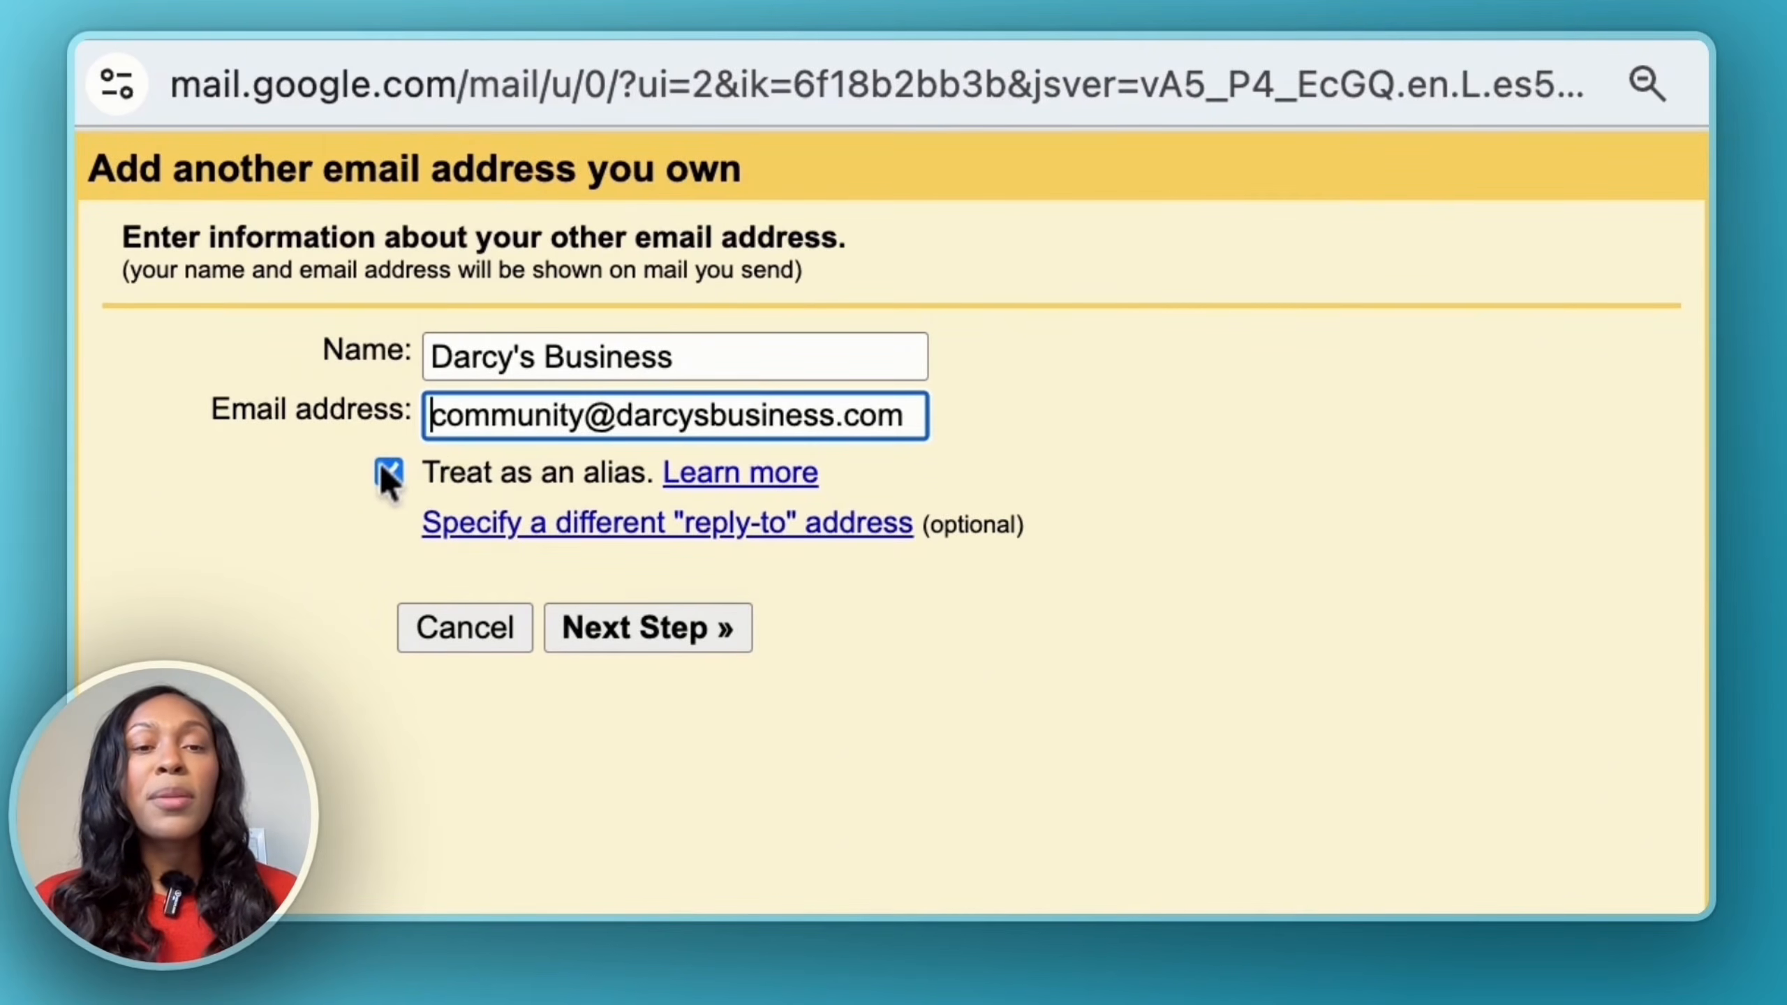
left_click(664, 626)
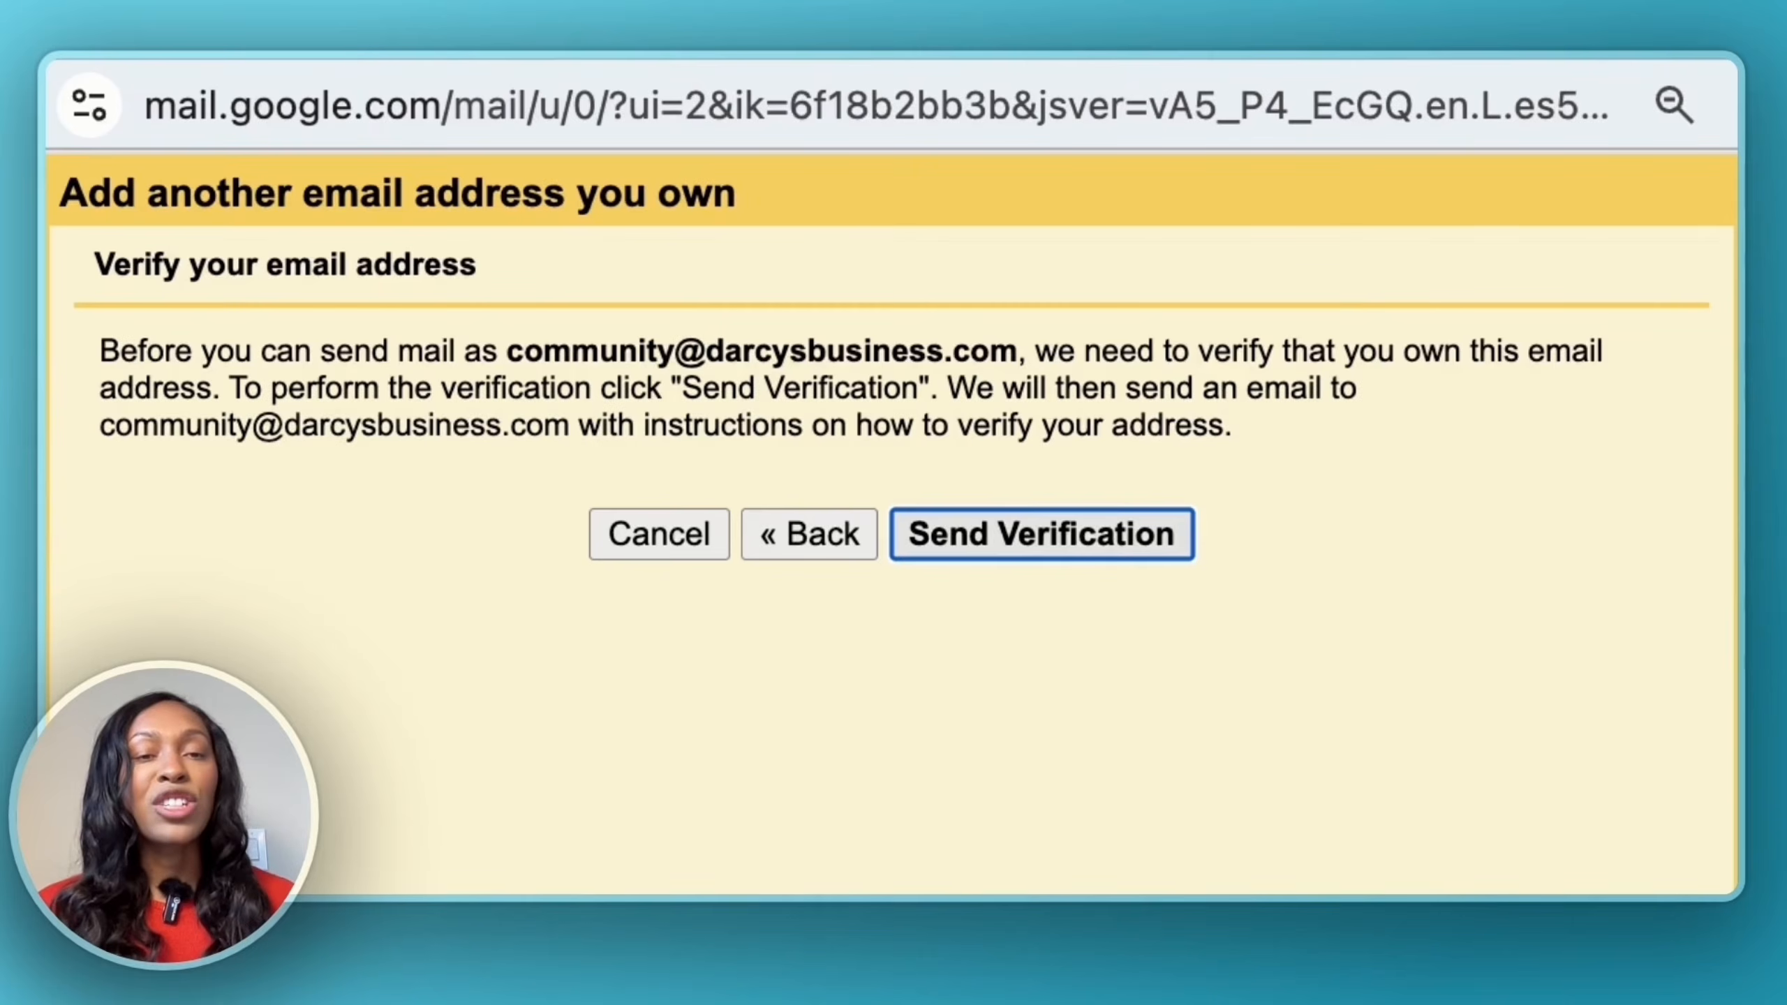
left_click(1041, 535)
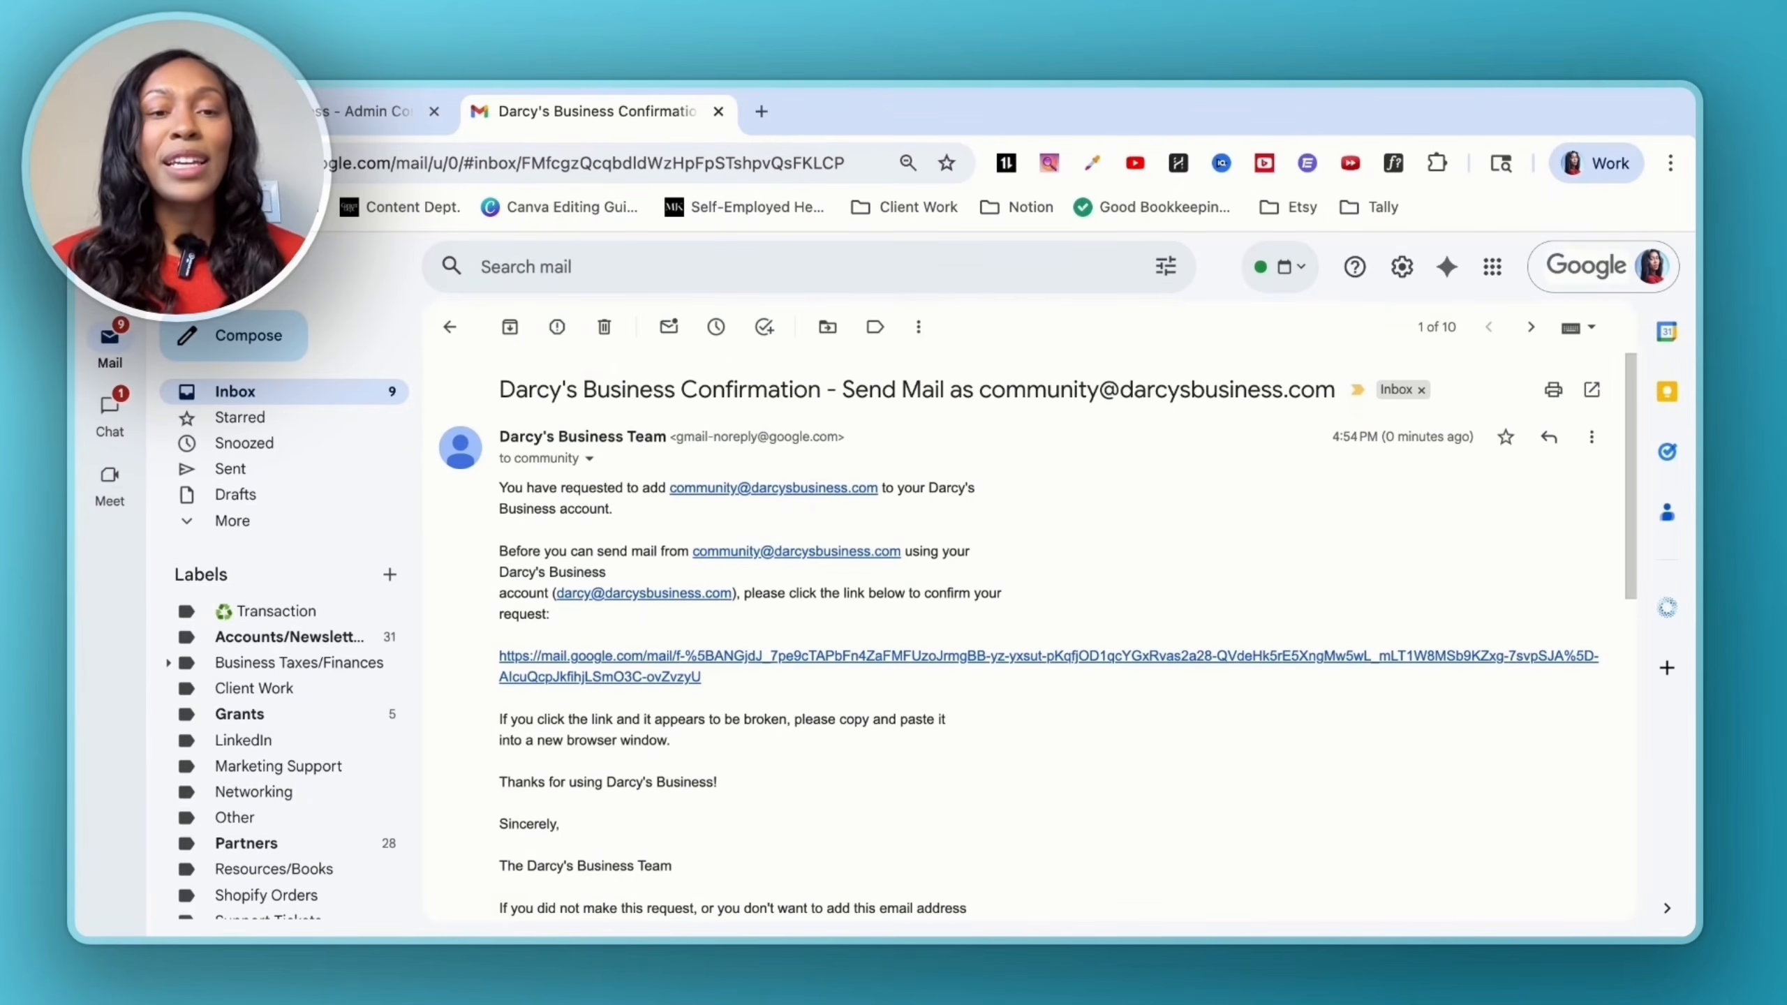
scroll(1039, 637, "down", 1)
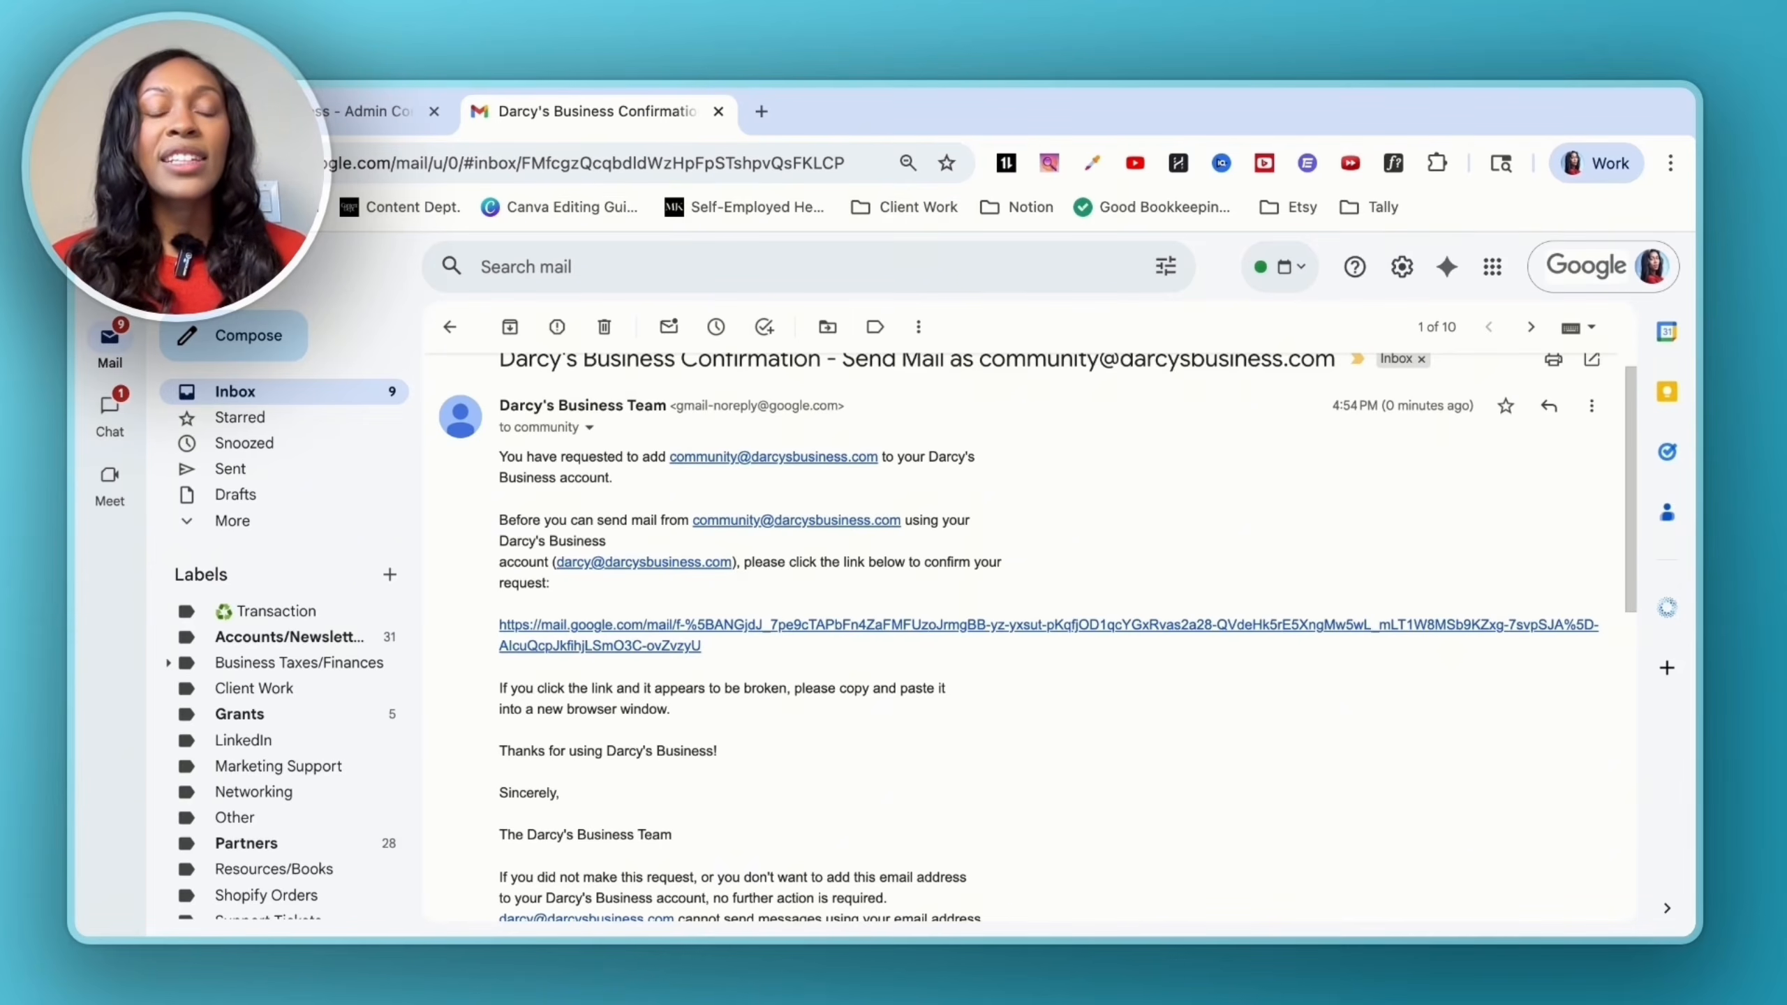
left_click(598, 625)
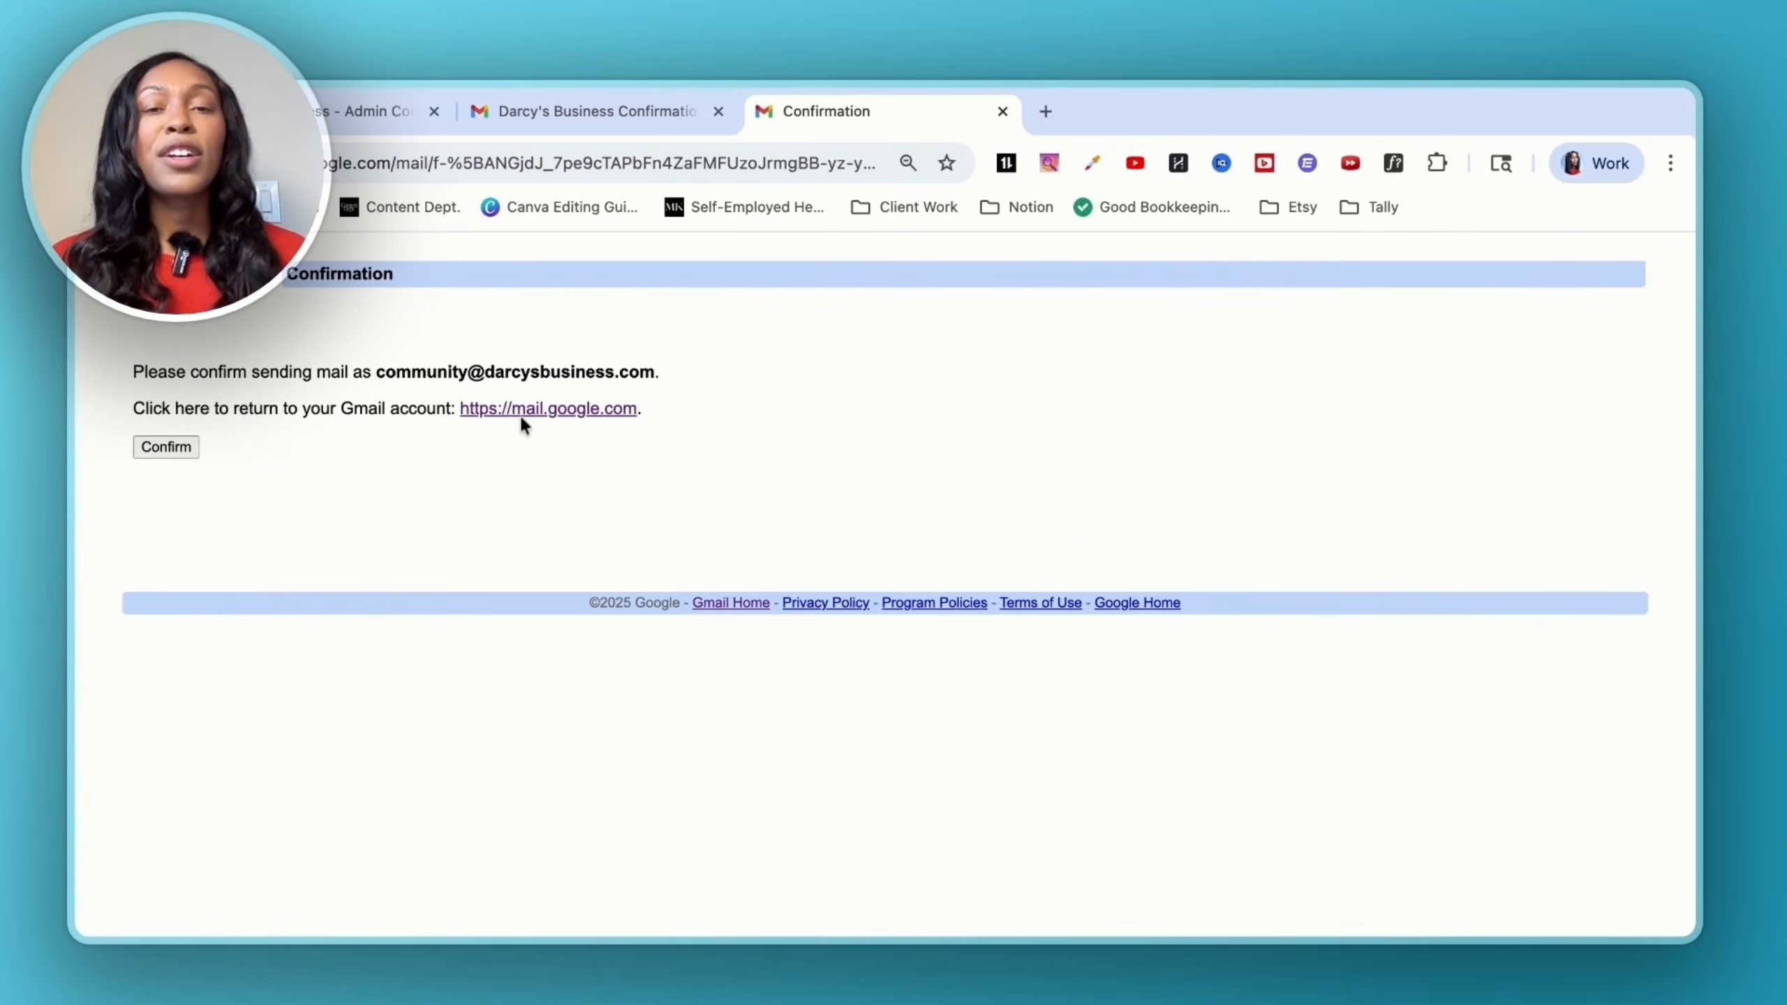
left_click(162, 448)
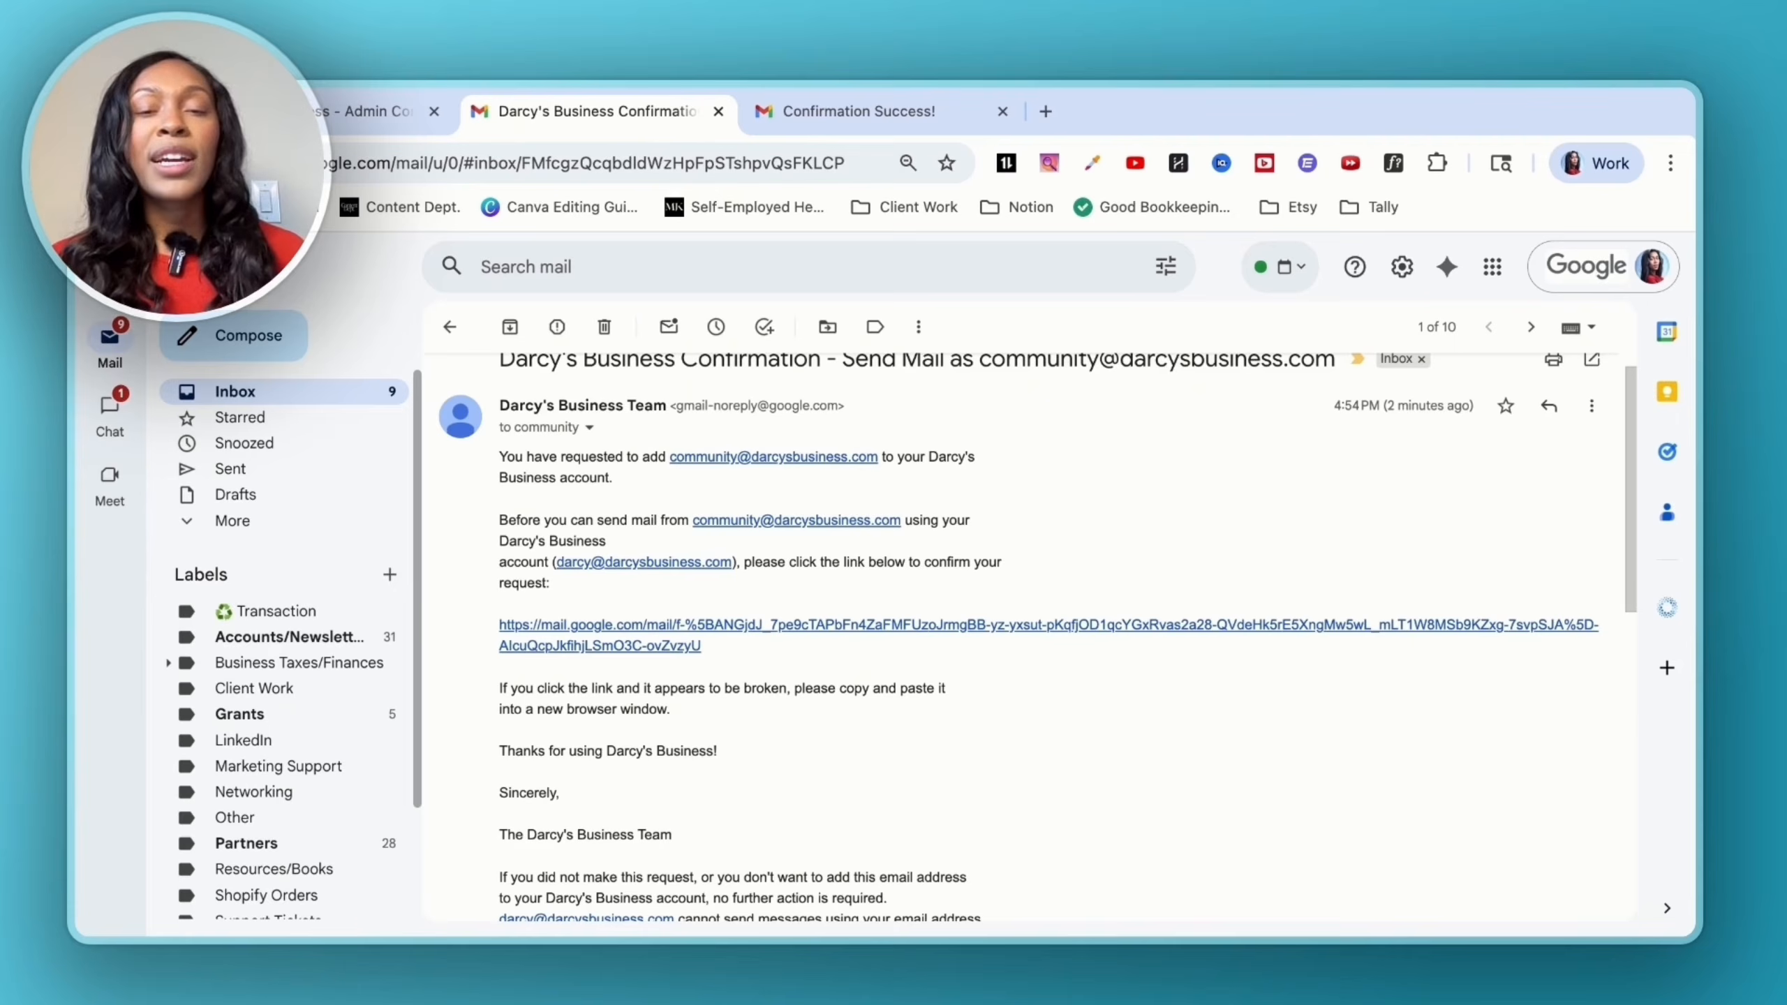
scroll(304, 536, "down", 1)
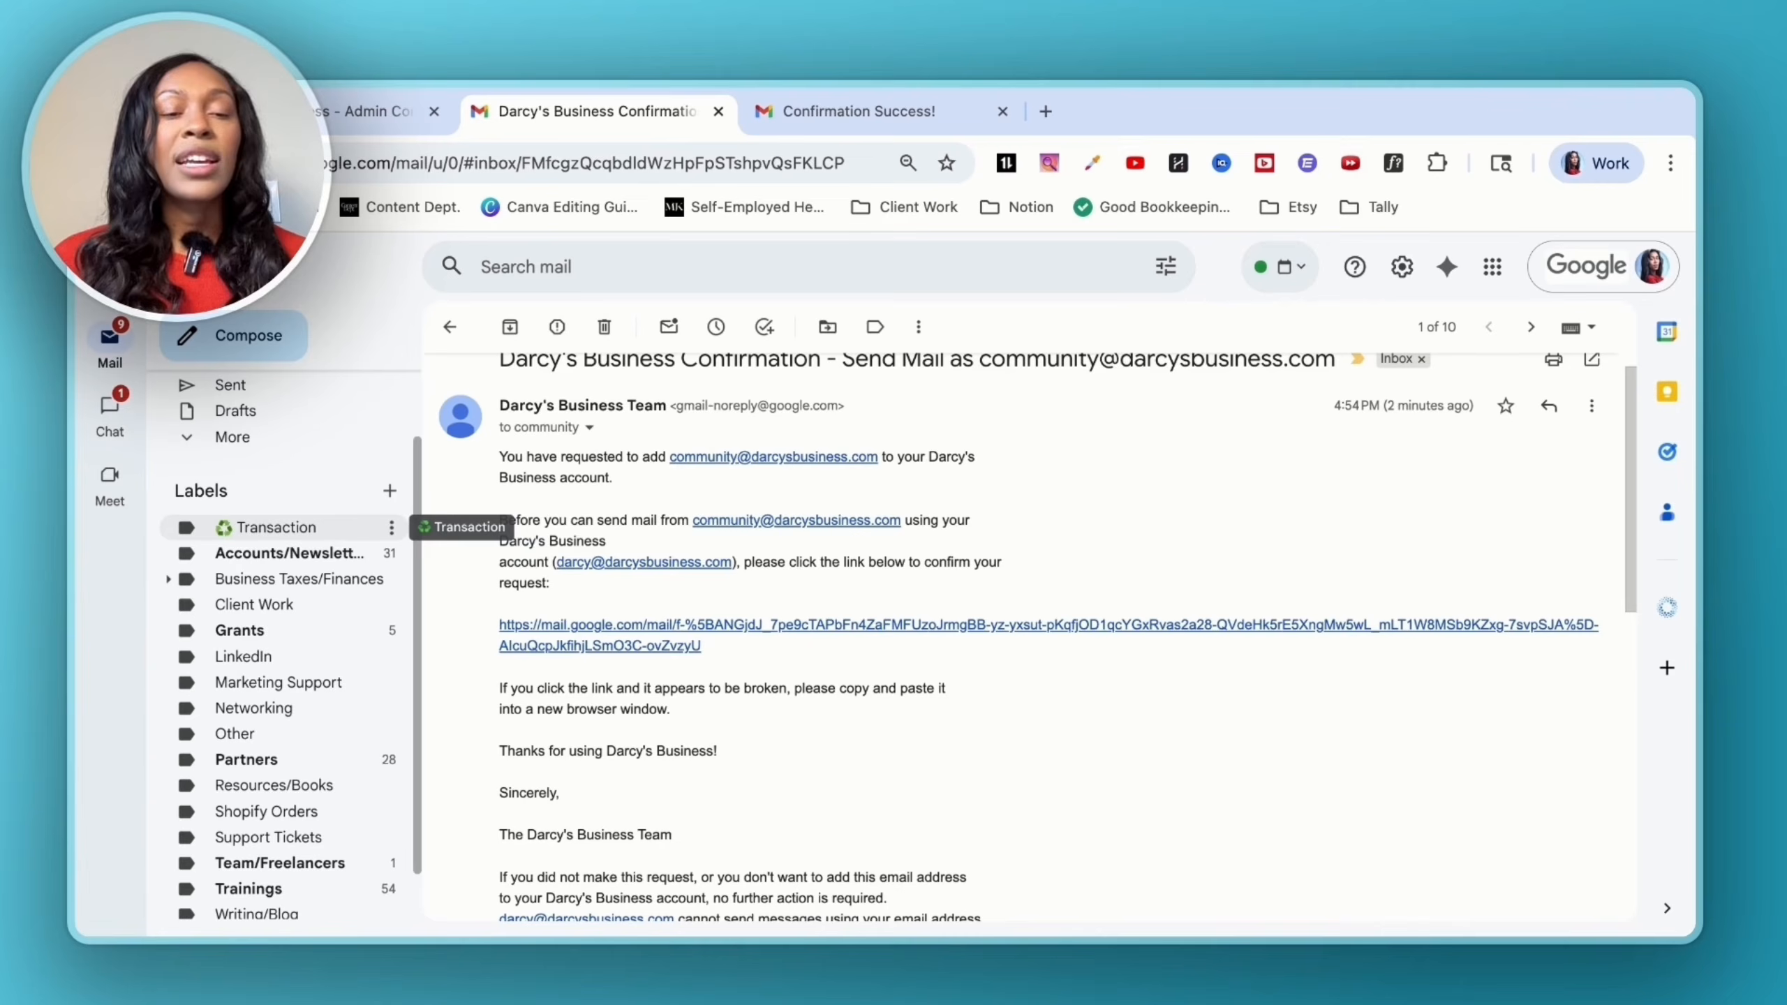
- Create a new Gmail label named 'Community'
left_click(391, 492)
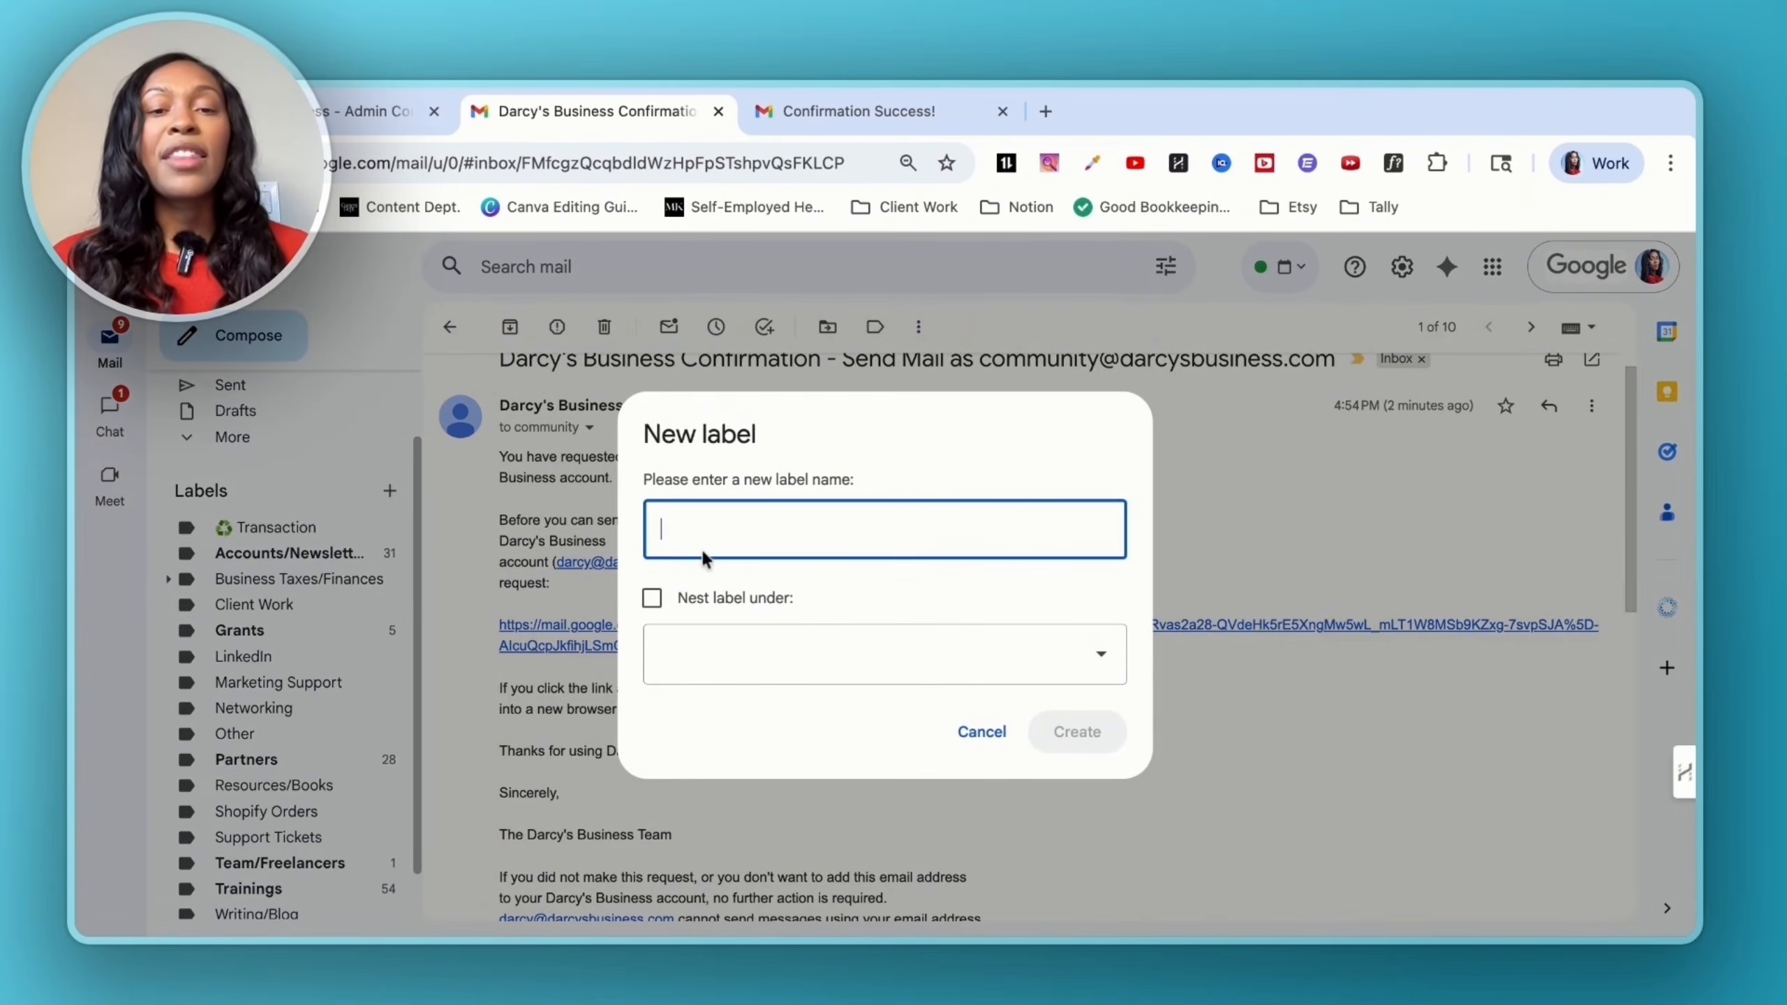
type("Community")
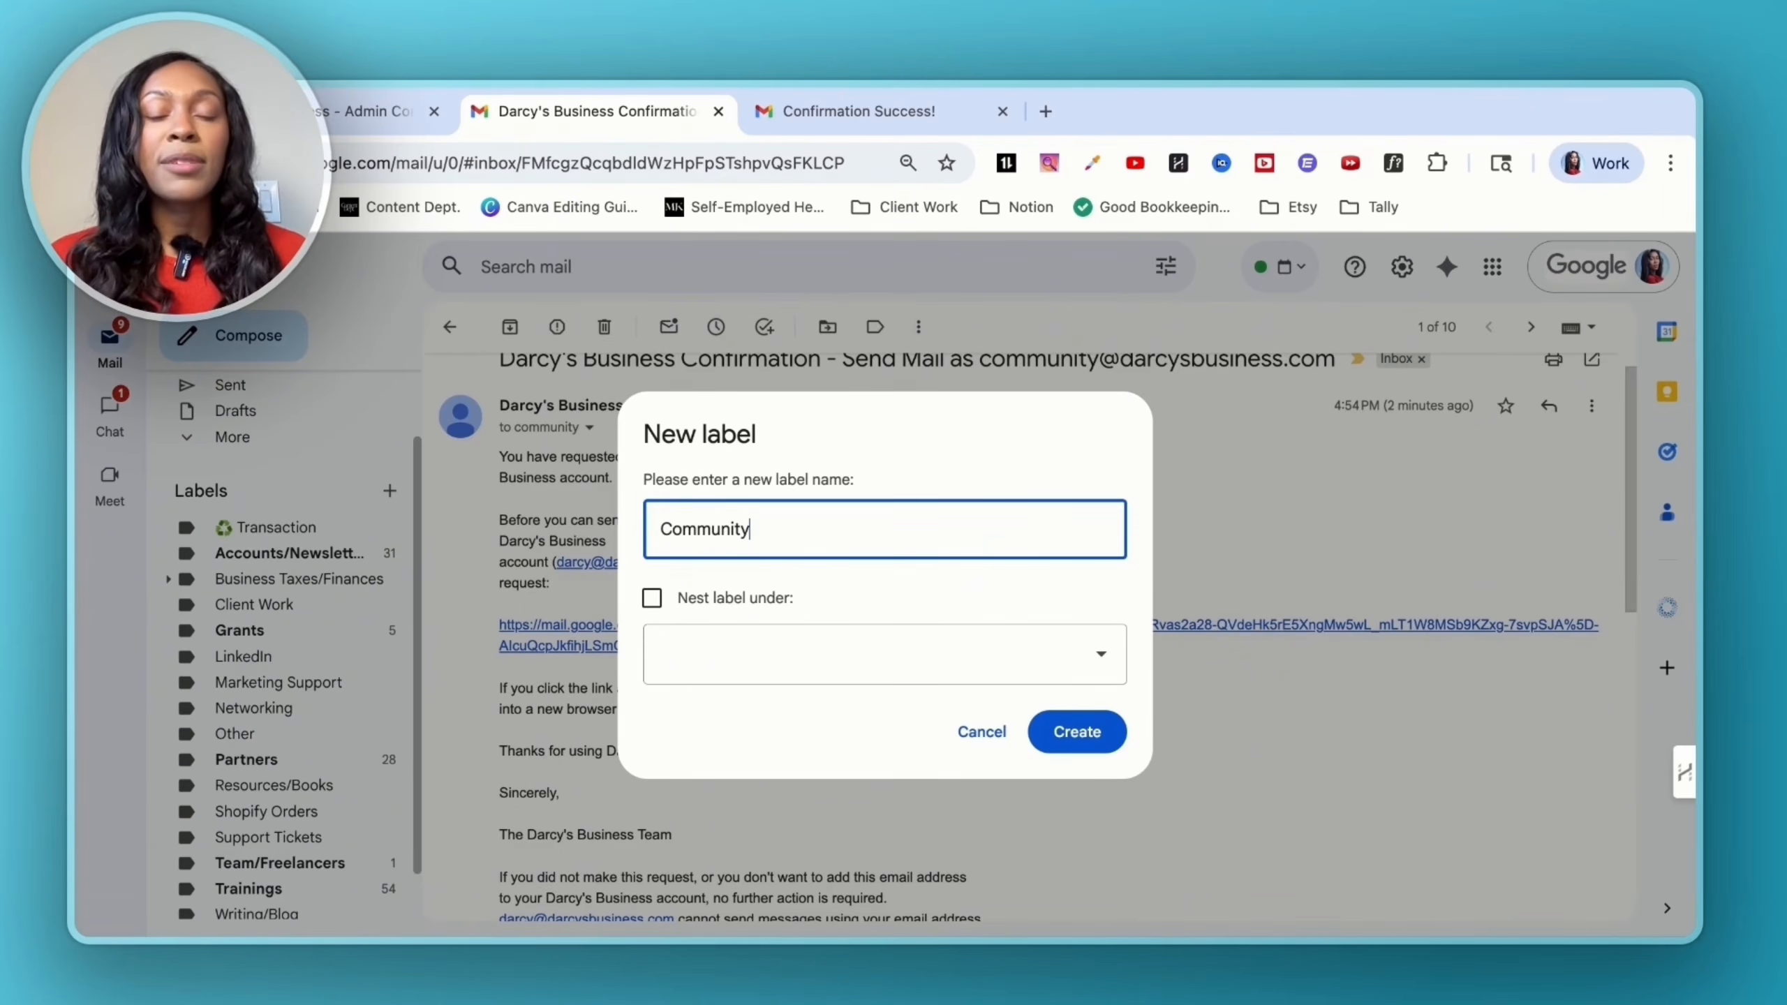
left_click(733, 655)
left_click(728, 724)
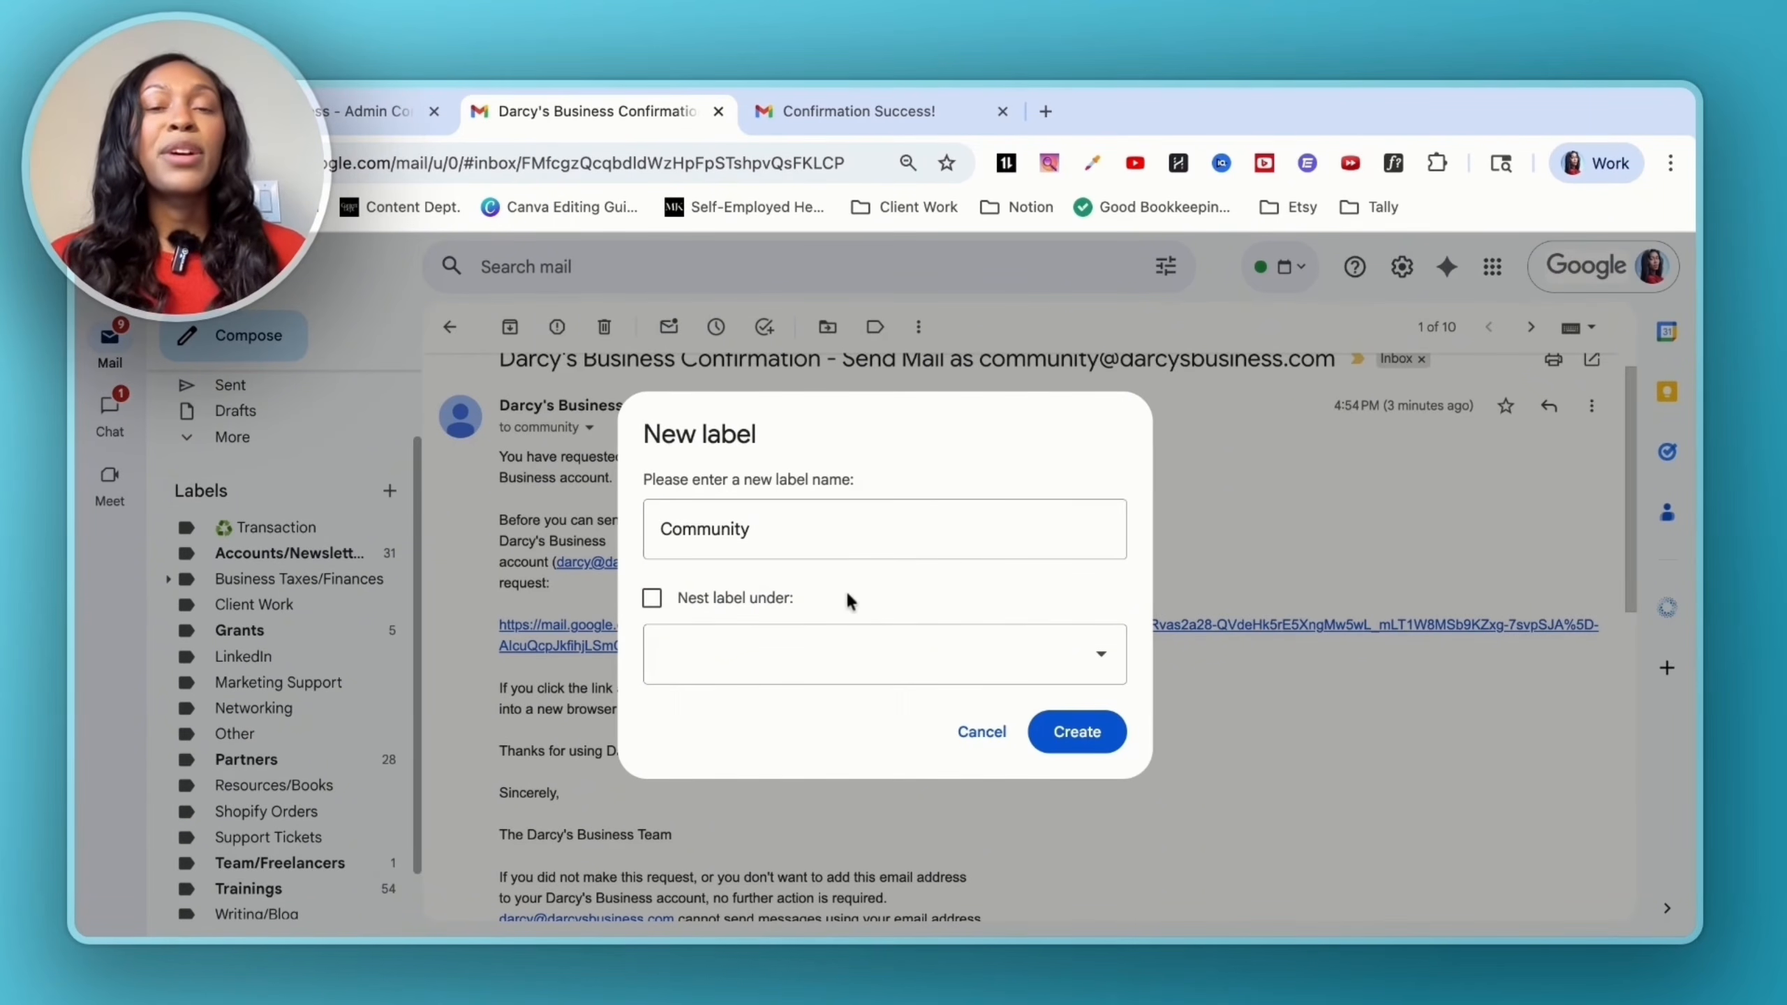
left_click(1063, 730)
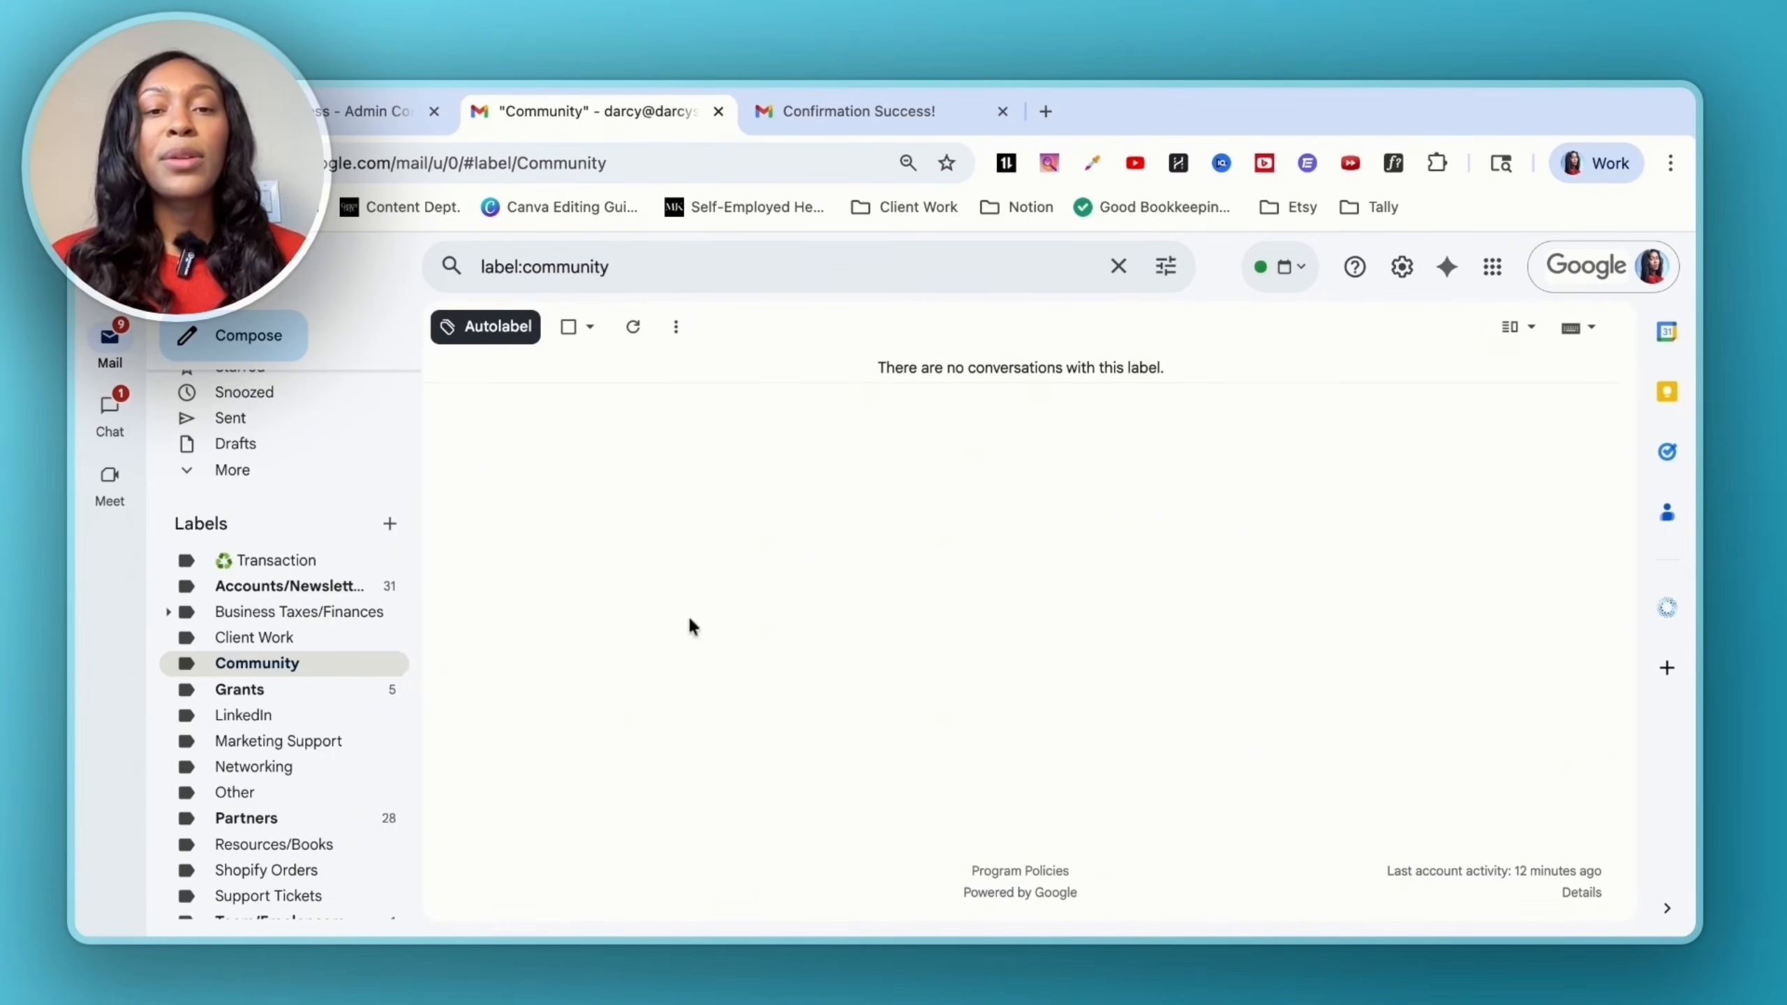
- Go to the Filters and Blocked Addresses settings page
left_click(1402, 269)
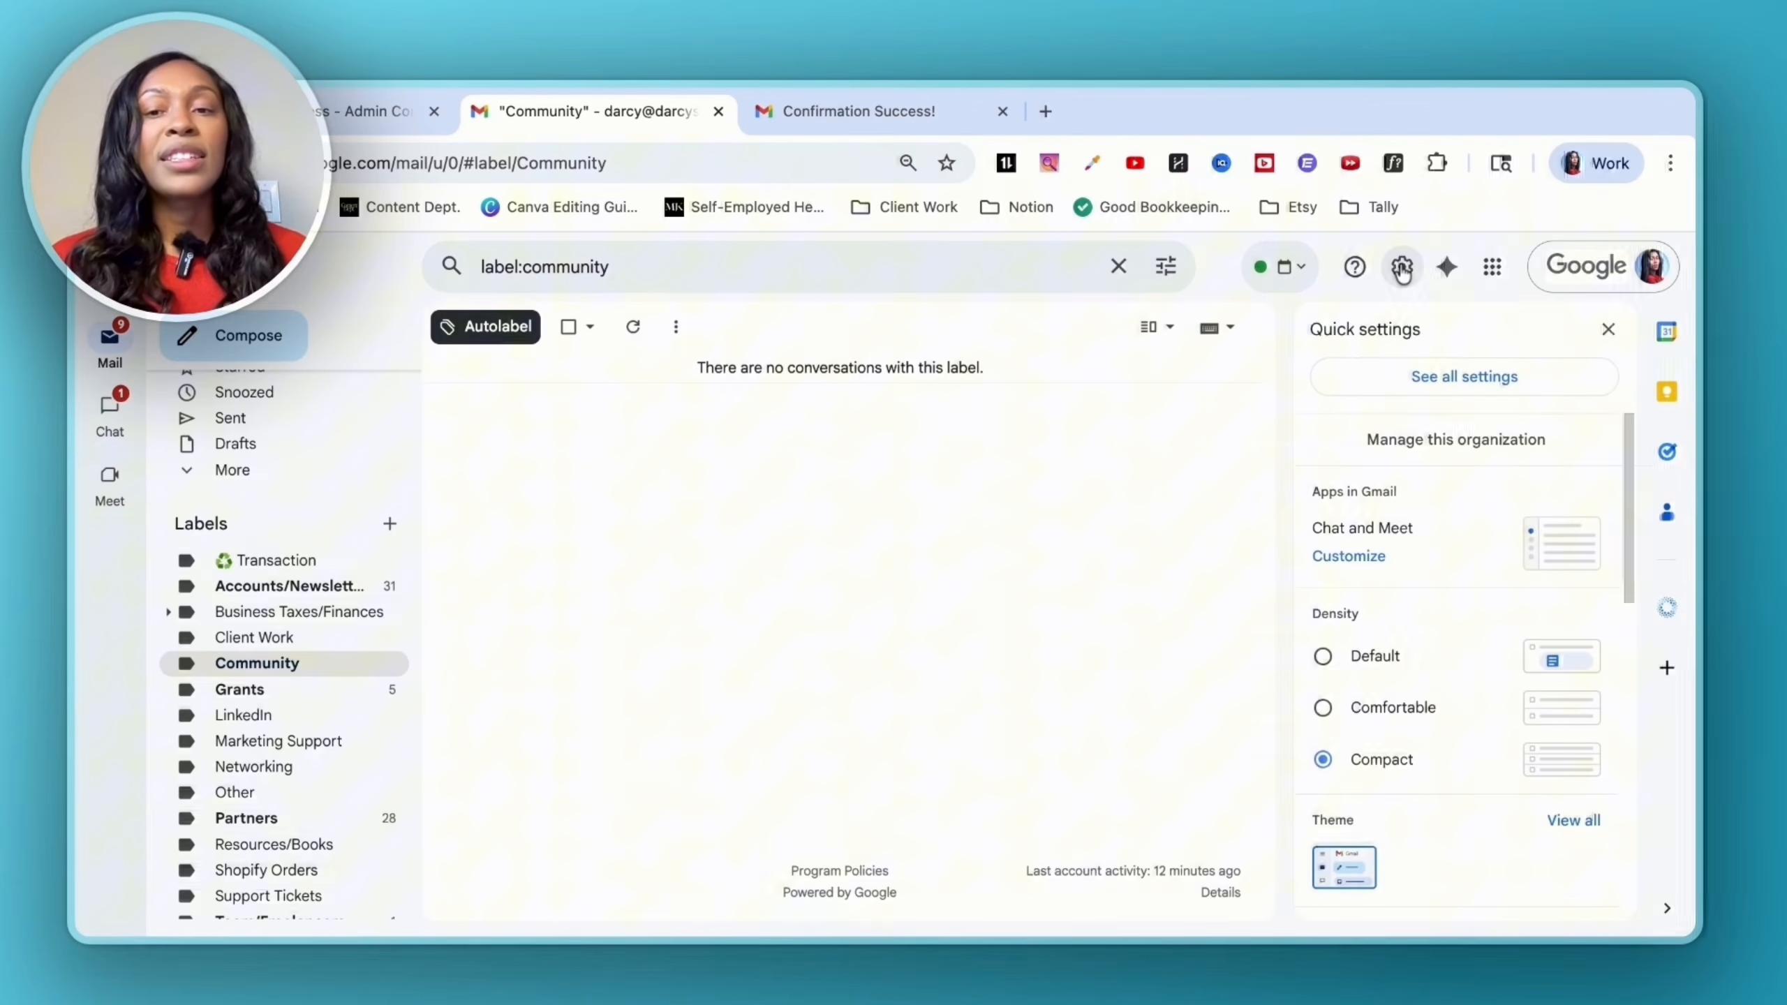
left_click(1410, 381)
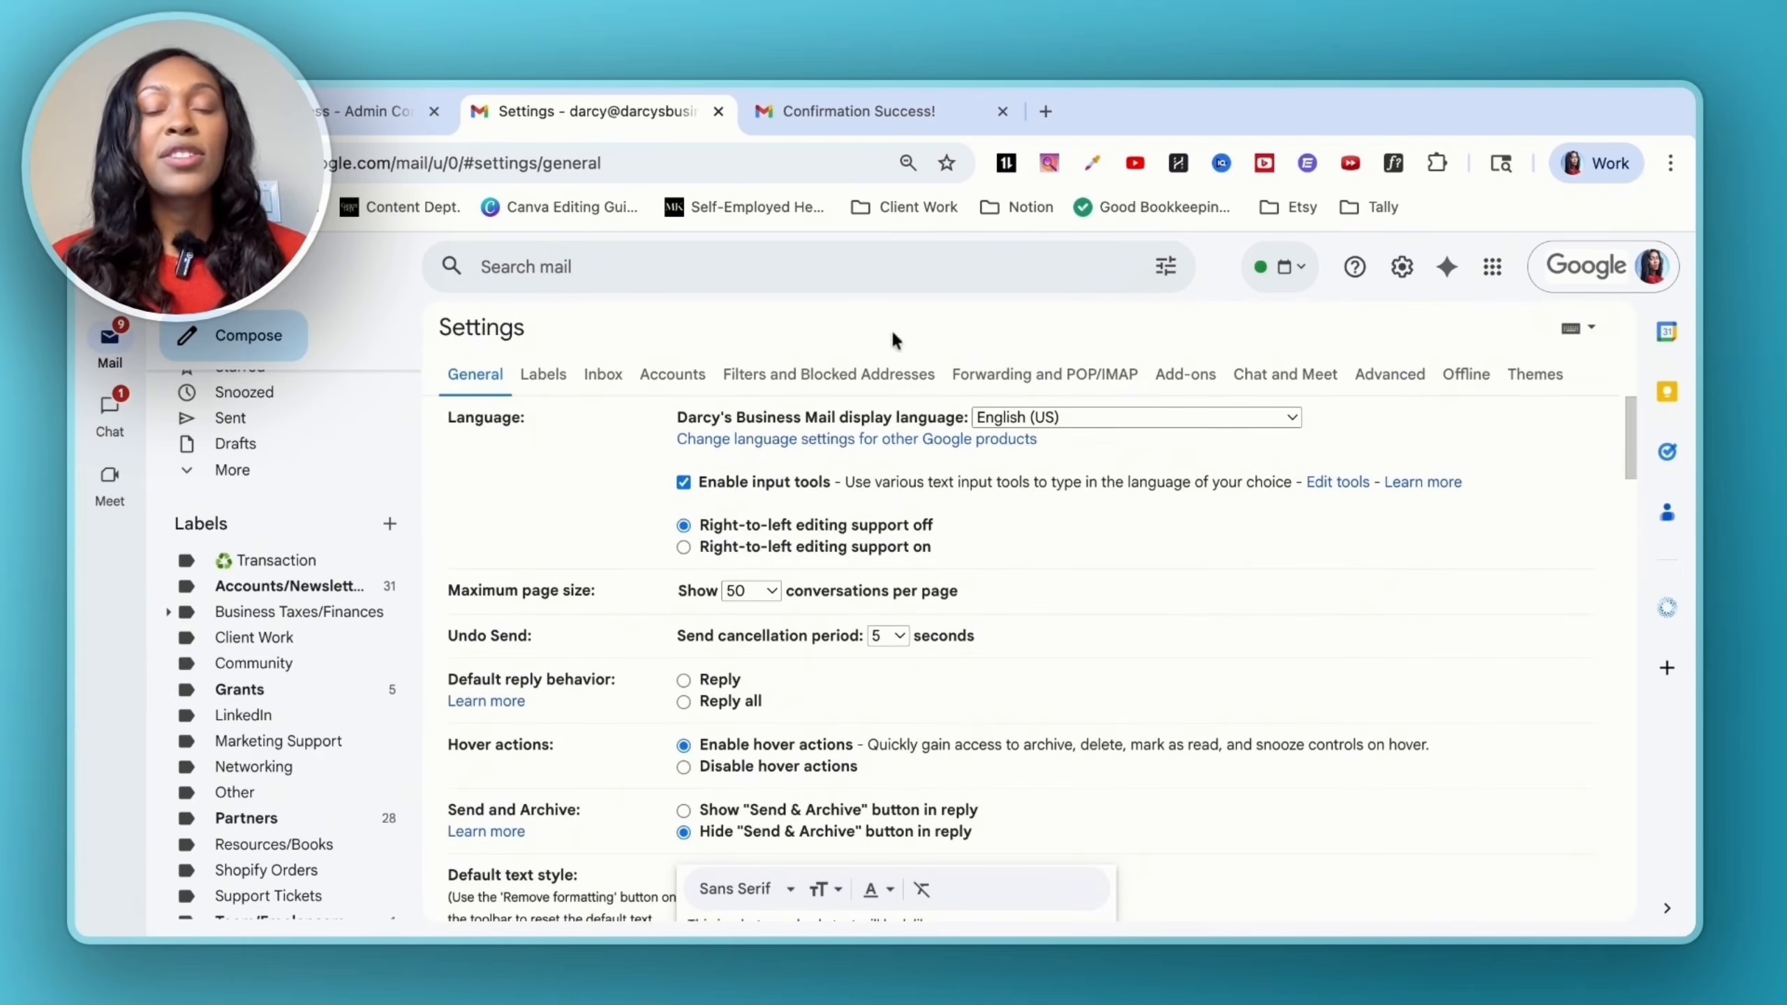
left_click(833, 373)
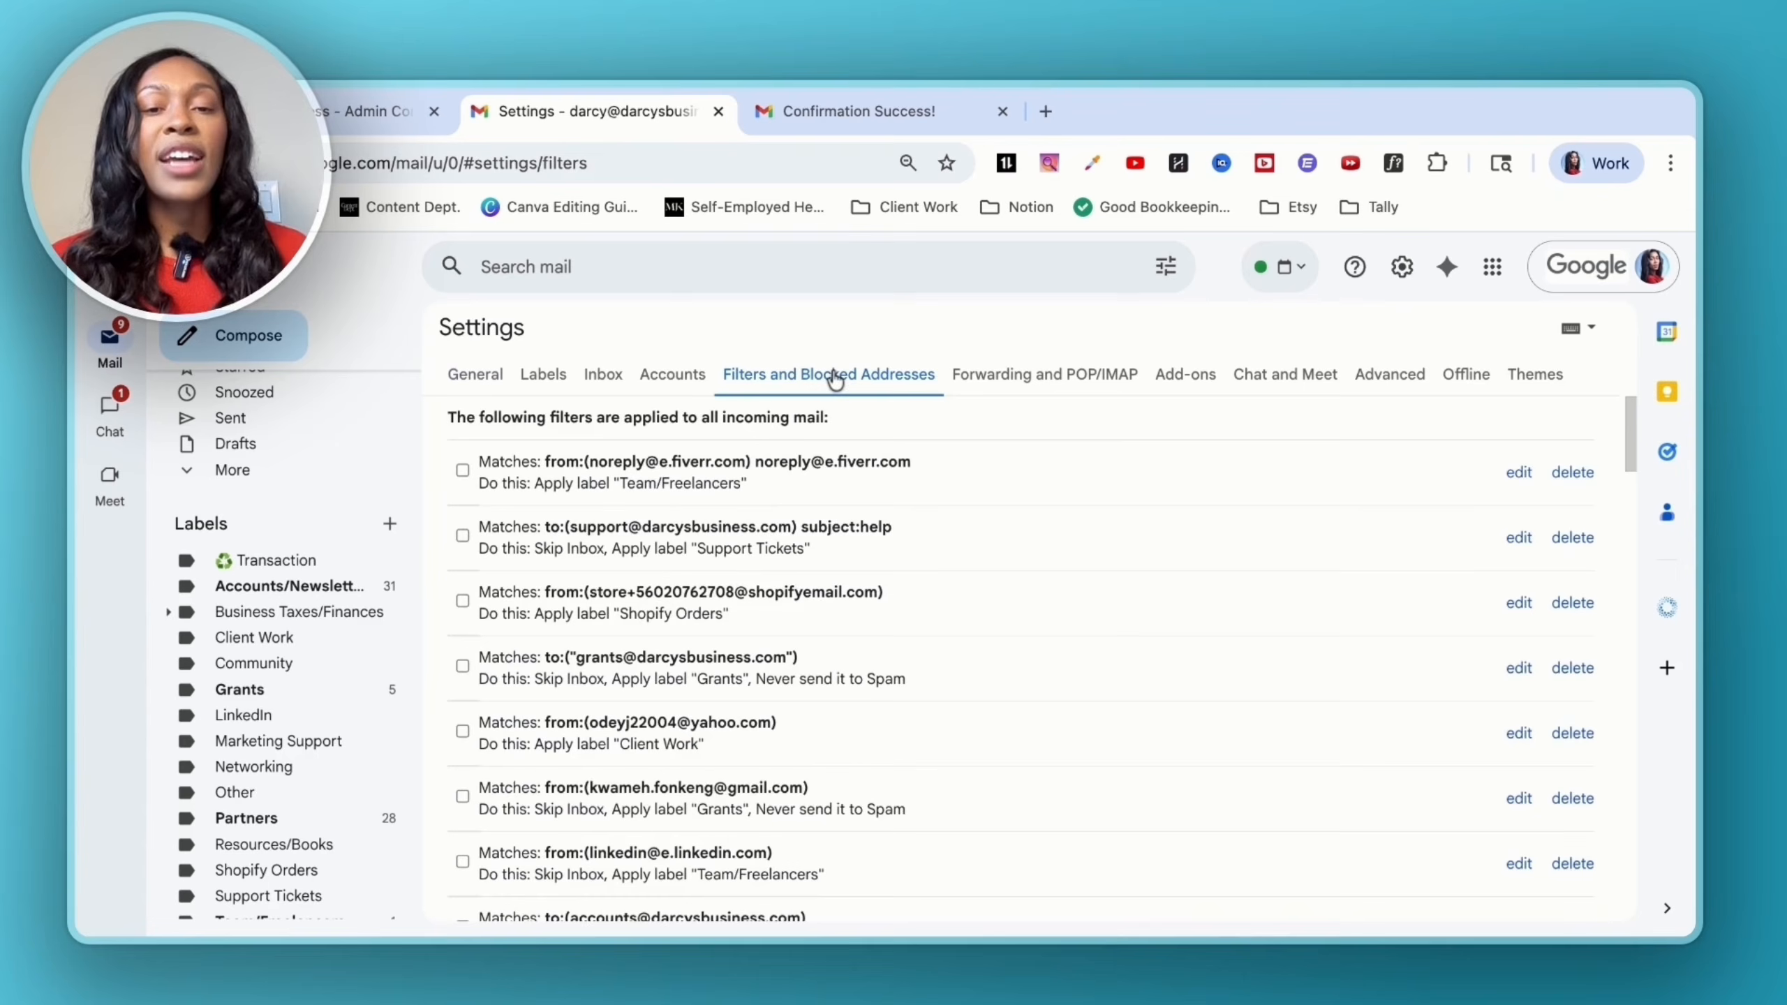
scroll(965, 690, "down", 10)
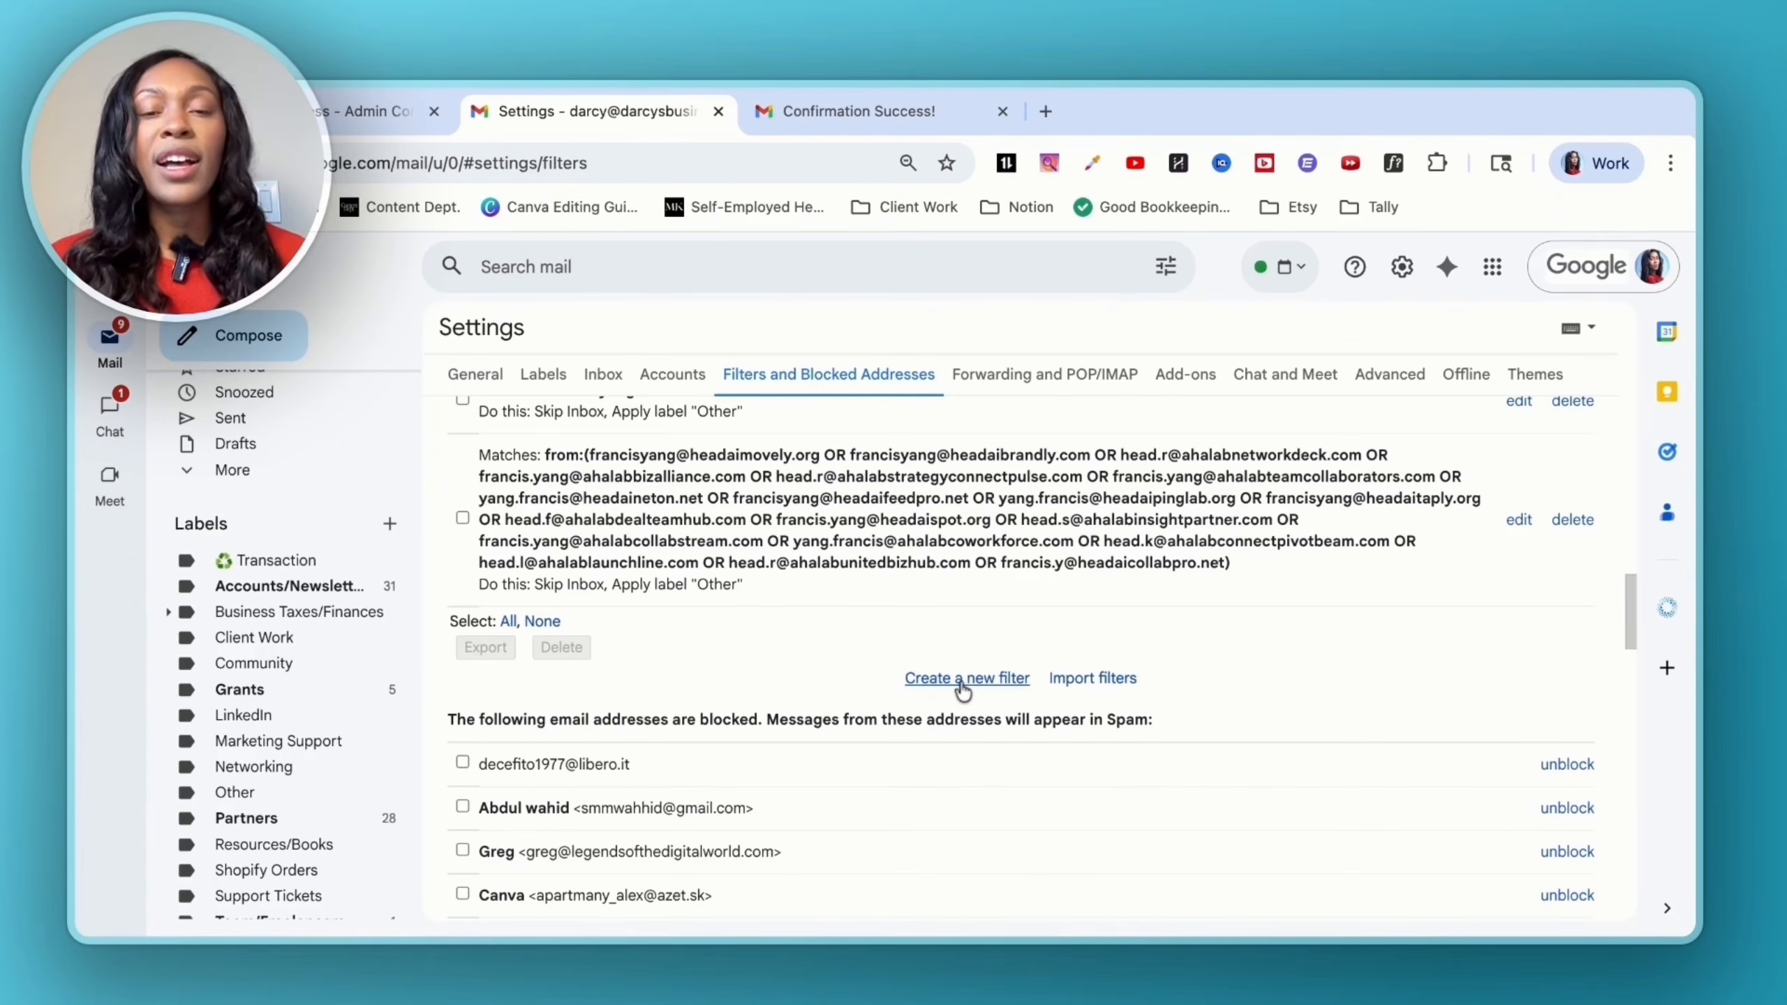
left_click(965, 681)
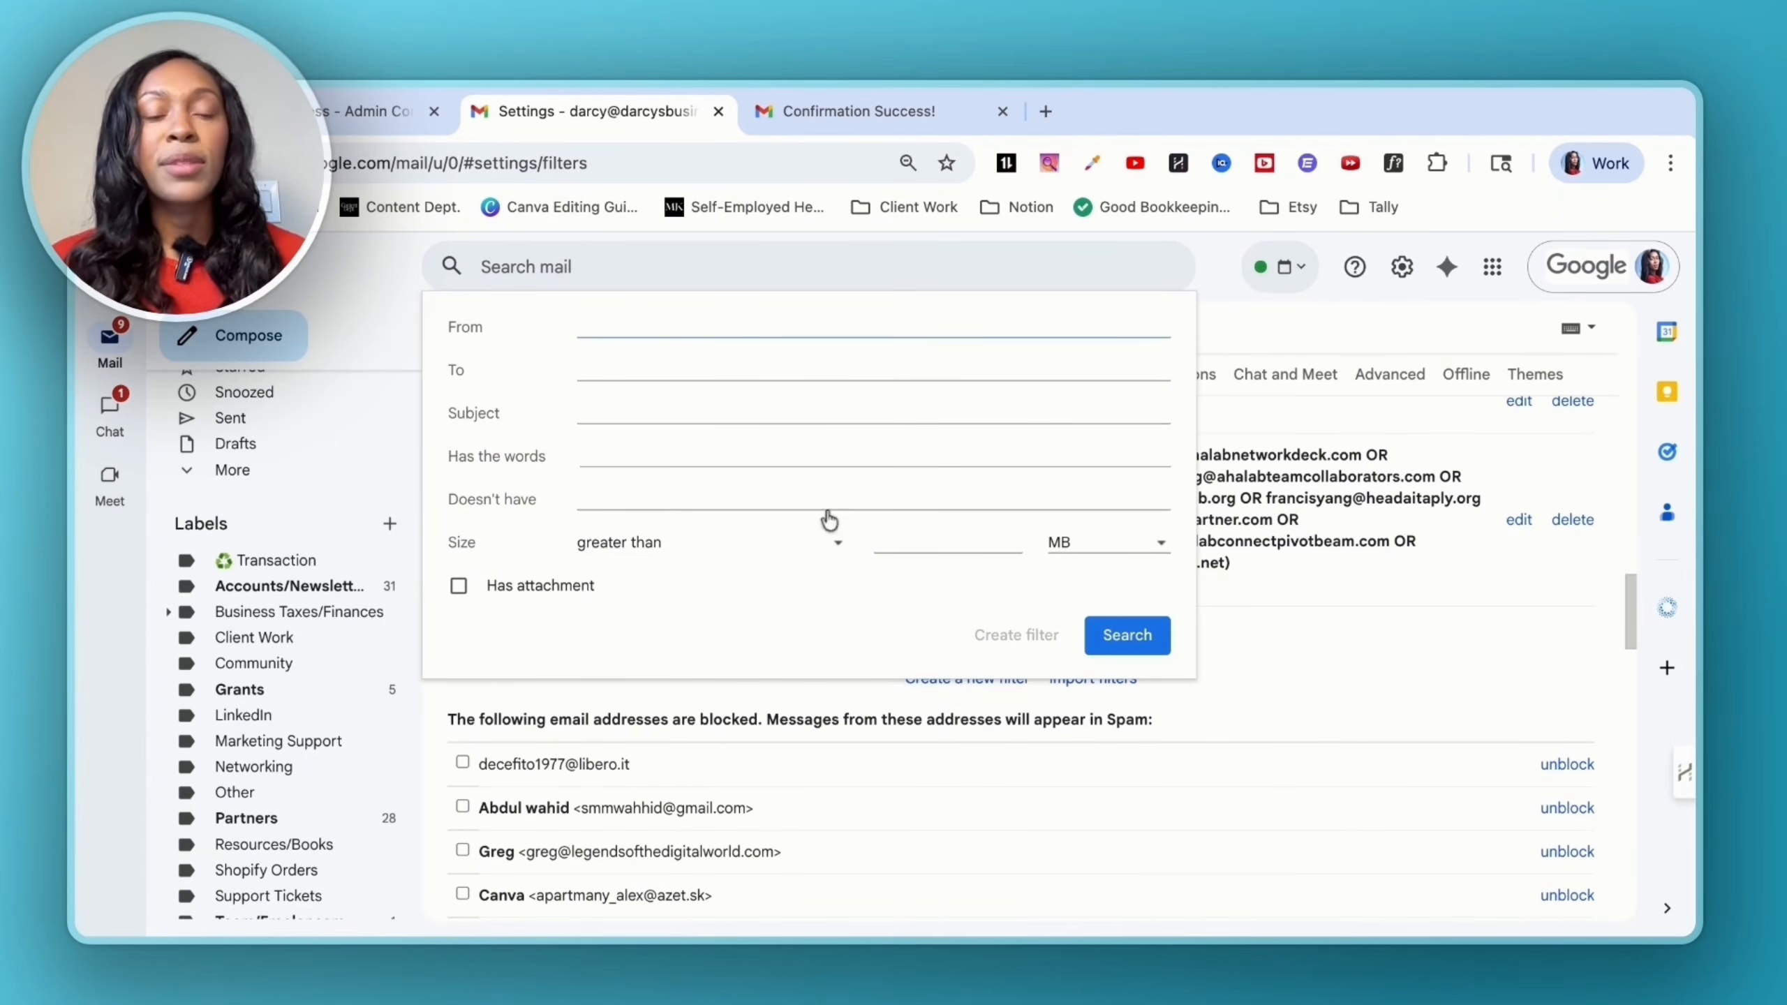
left_click(578, 371)
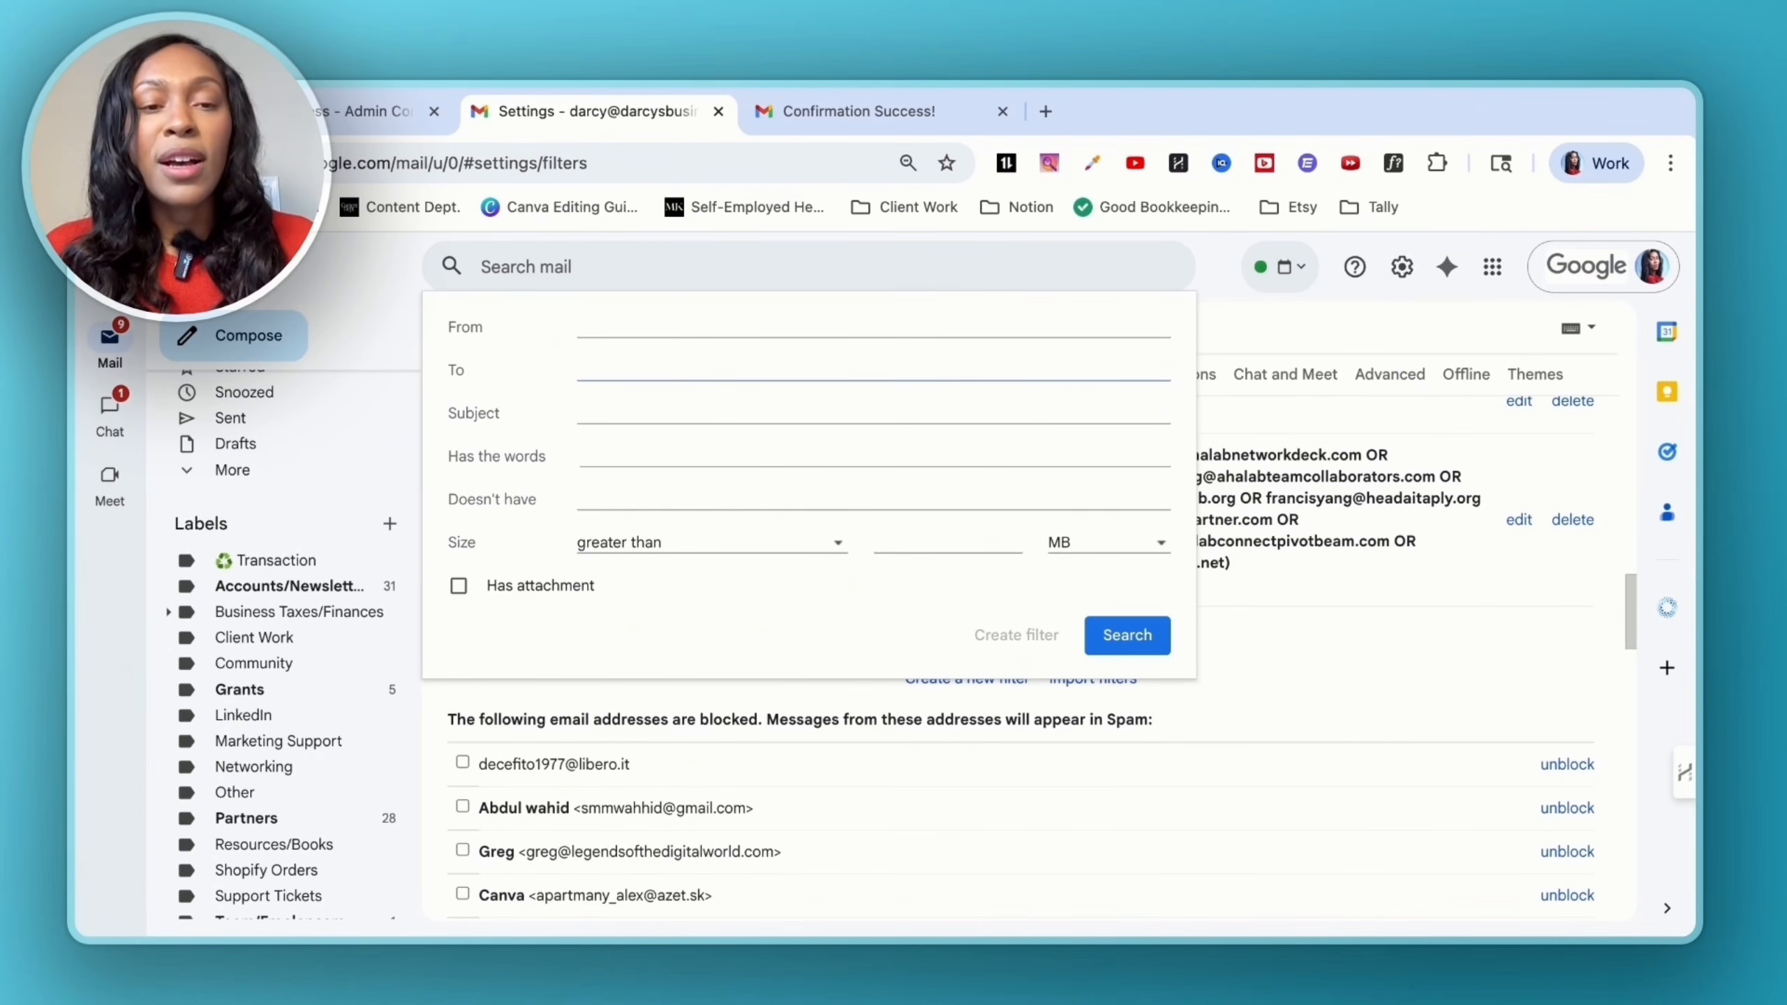
key("ctrl+v")
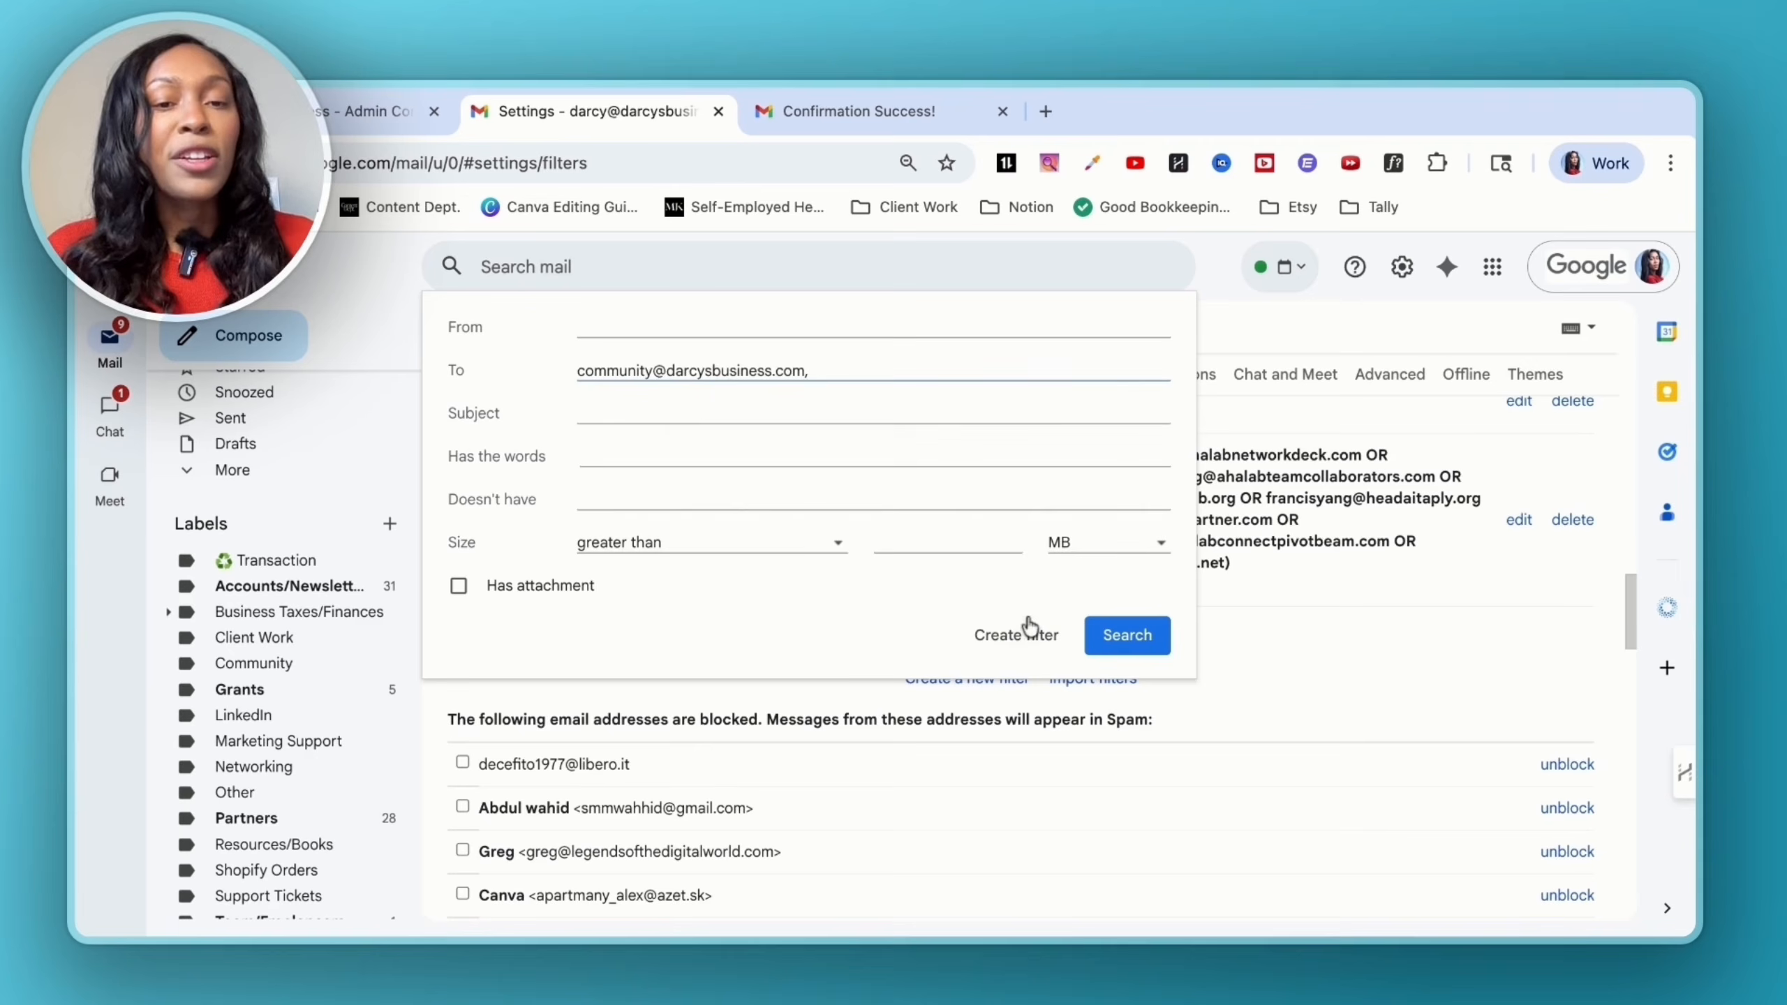
left_click(1029, 644)
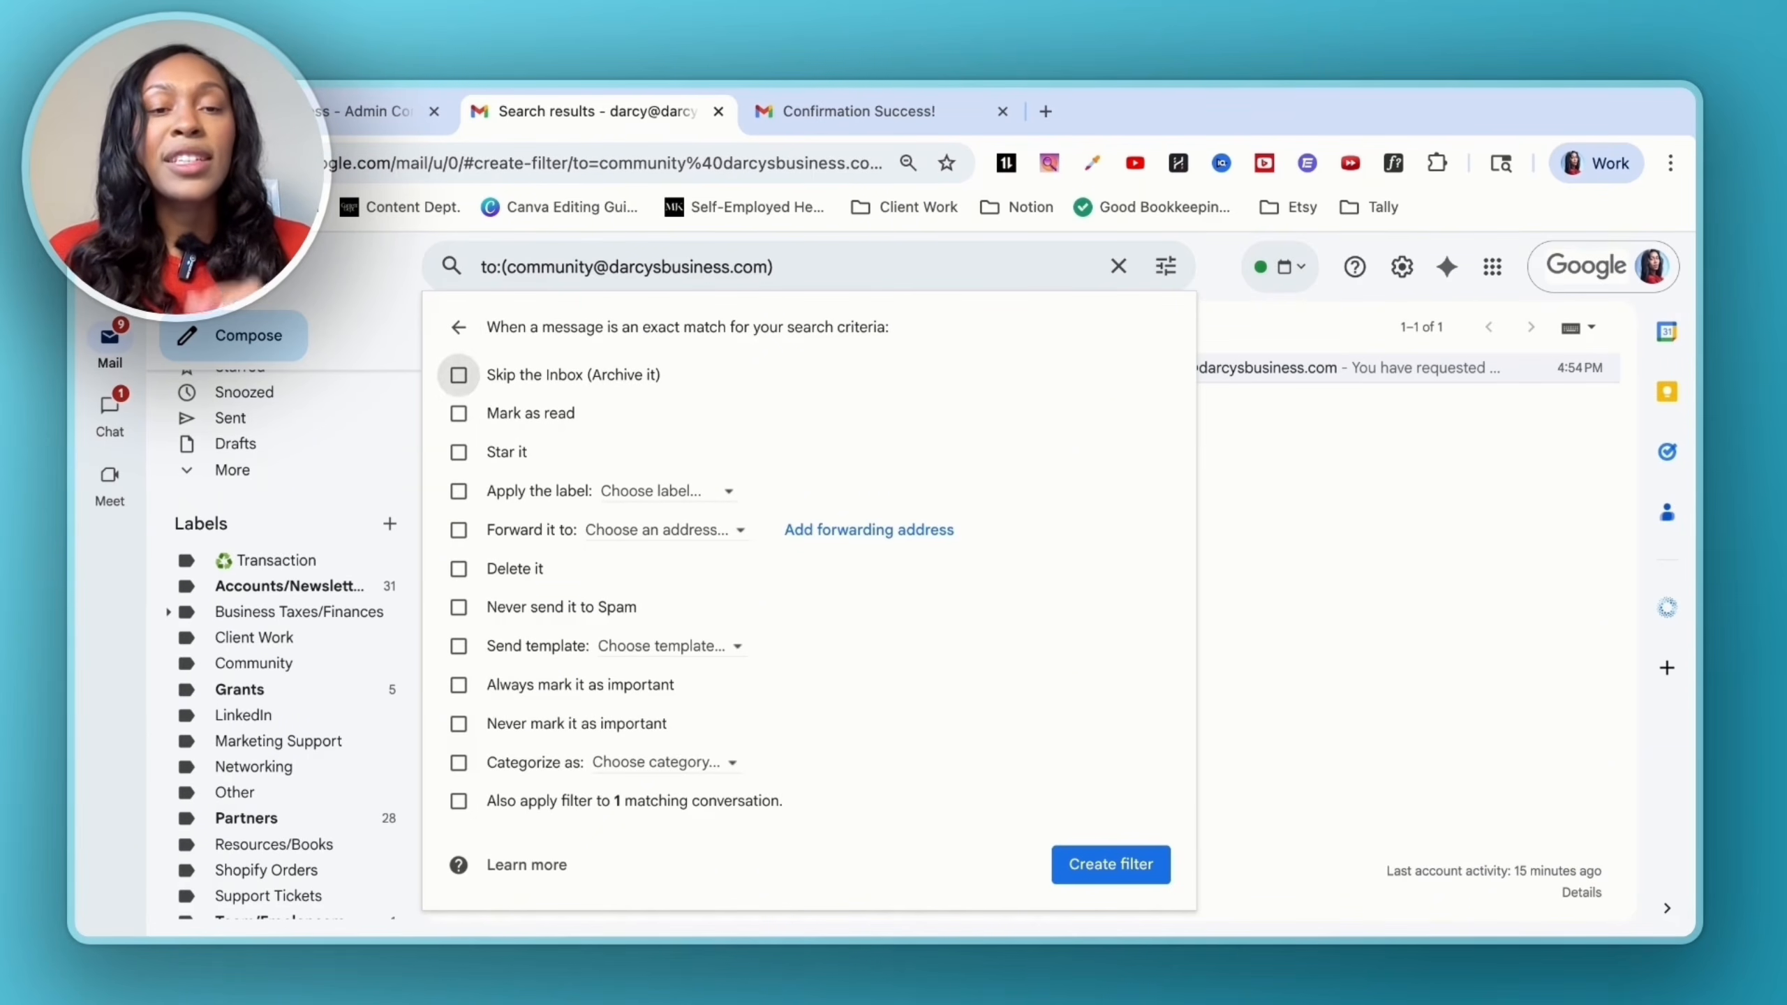
- Make the filter skip the Inbox and apply Community, then open the filed Test message
left_click(471, 374)
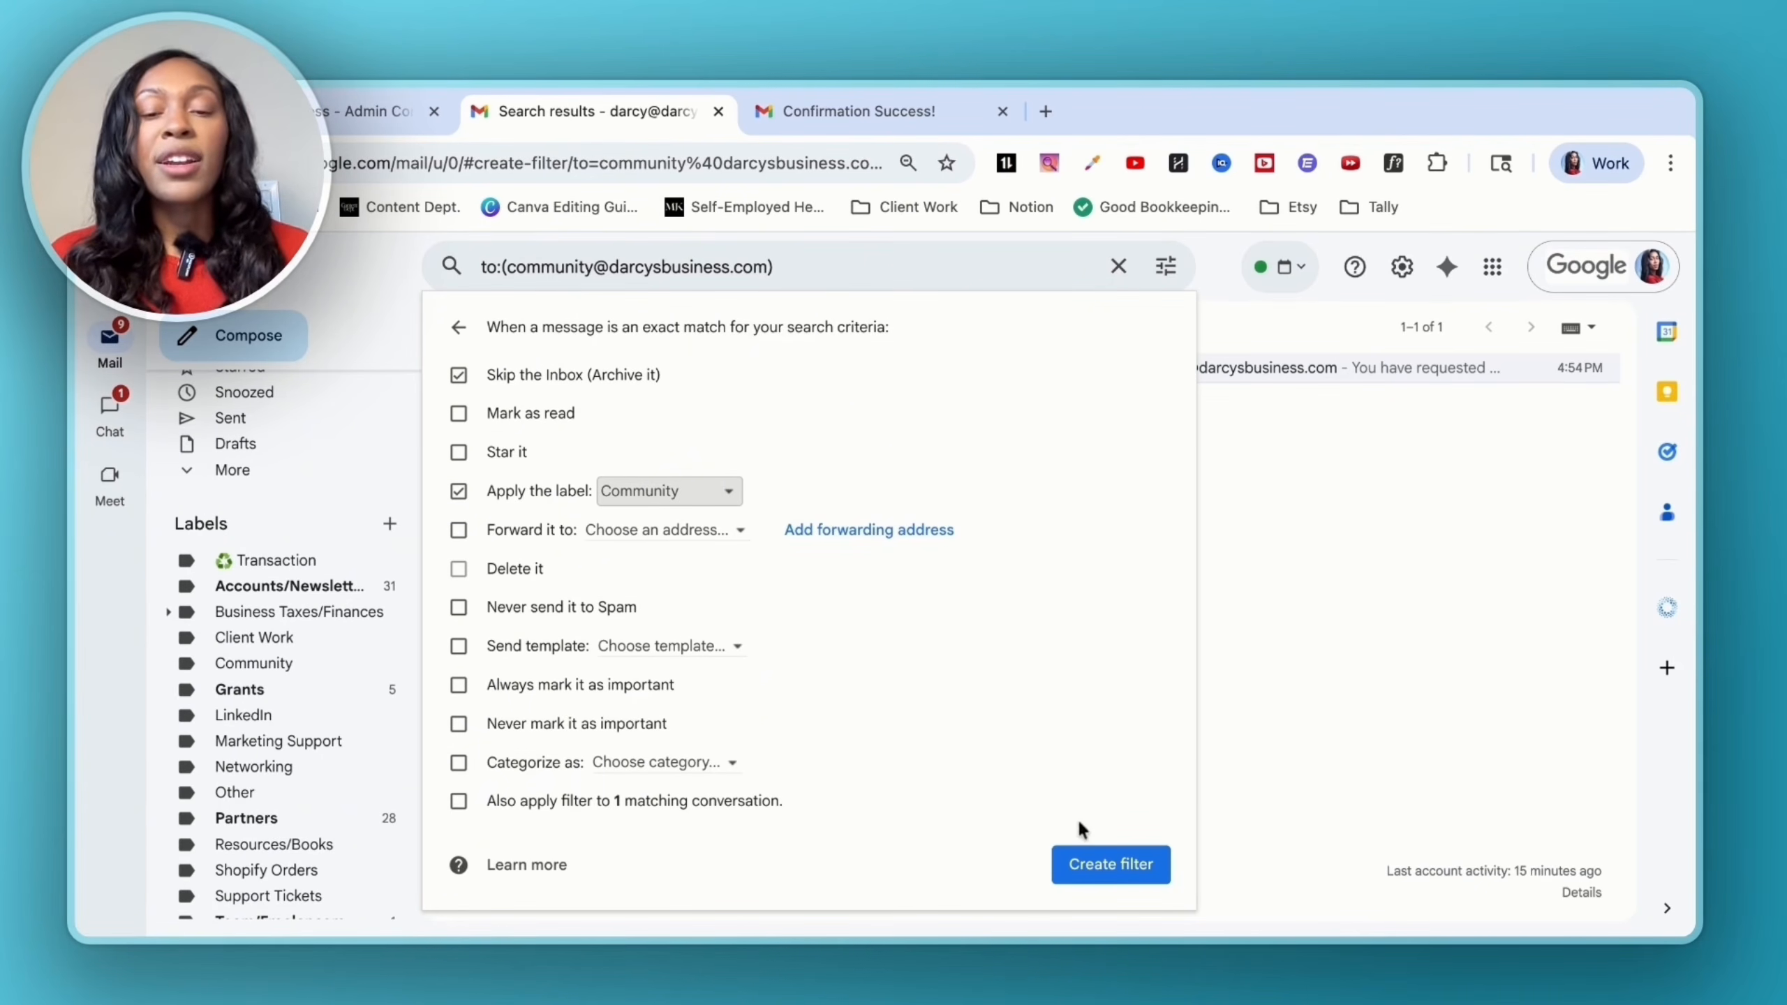
left_click(1096, 863)
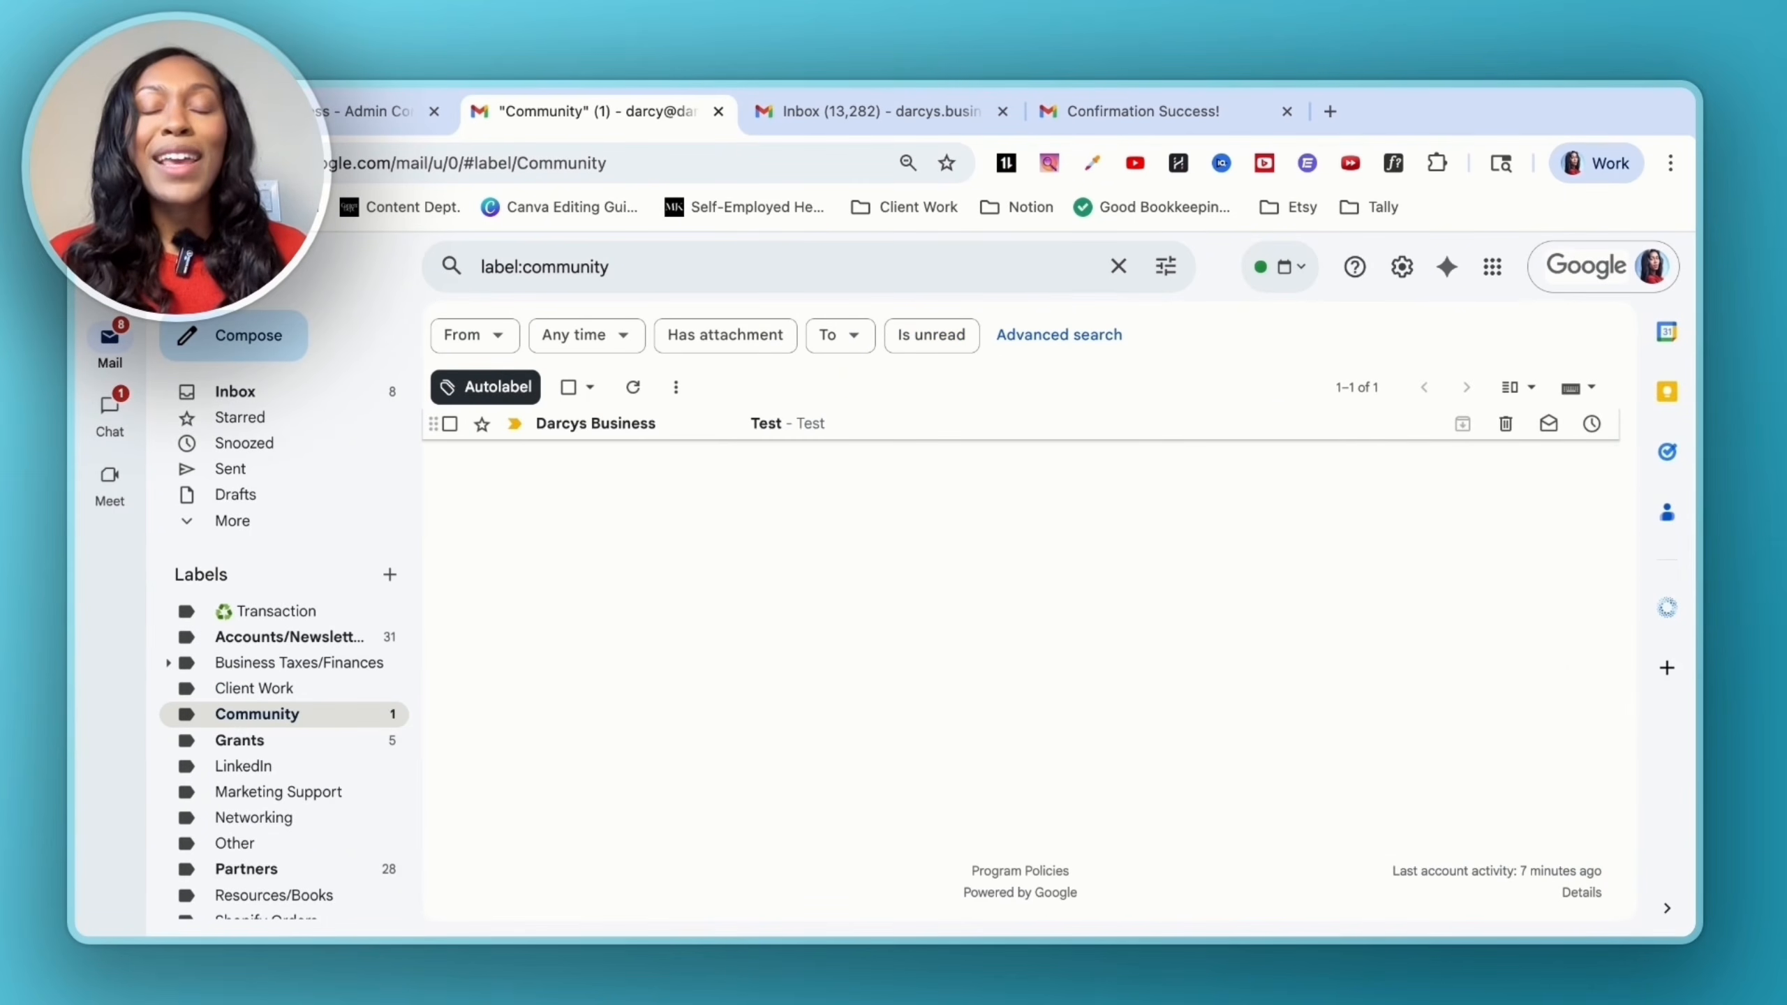
left_click(715, 423)
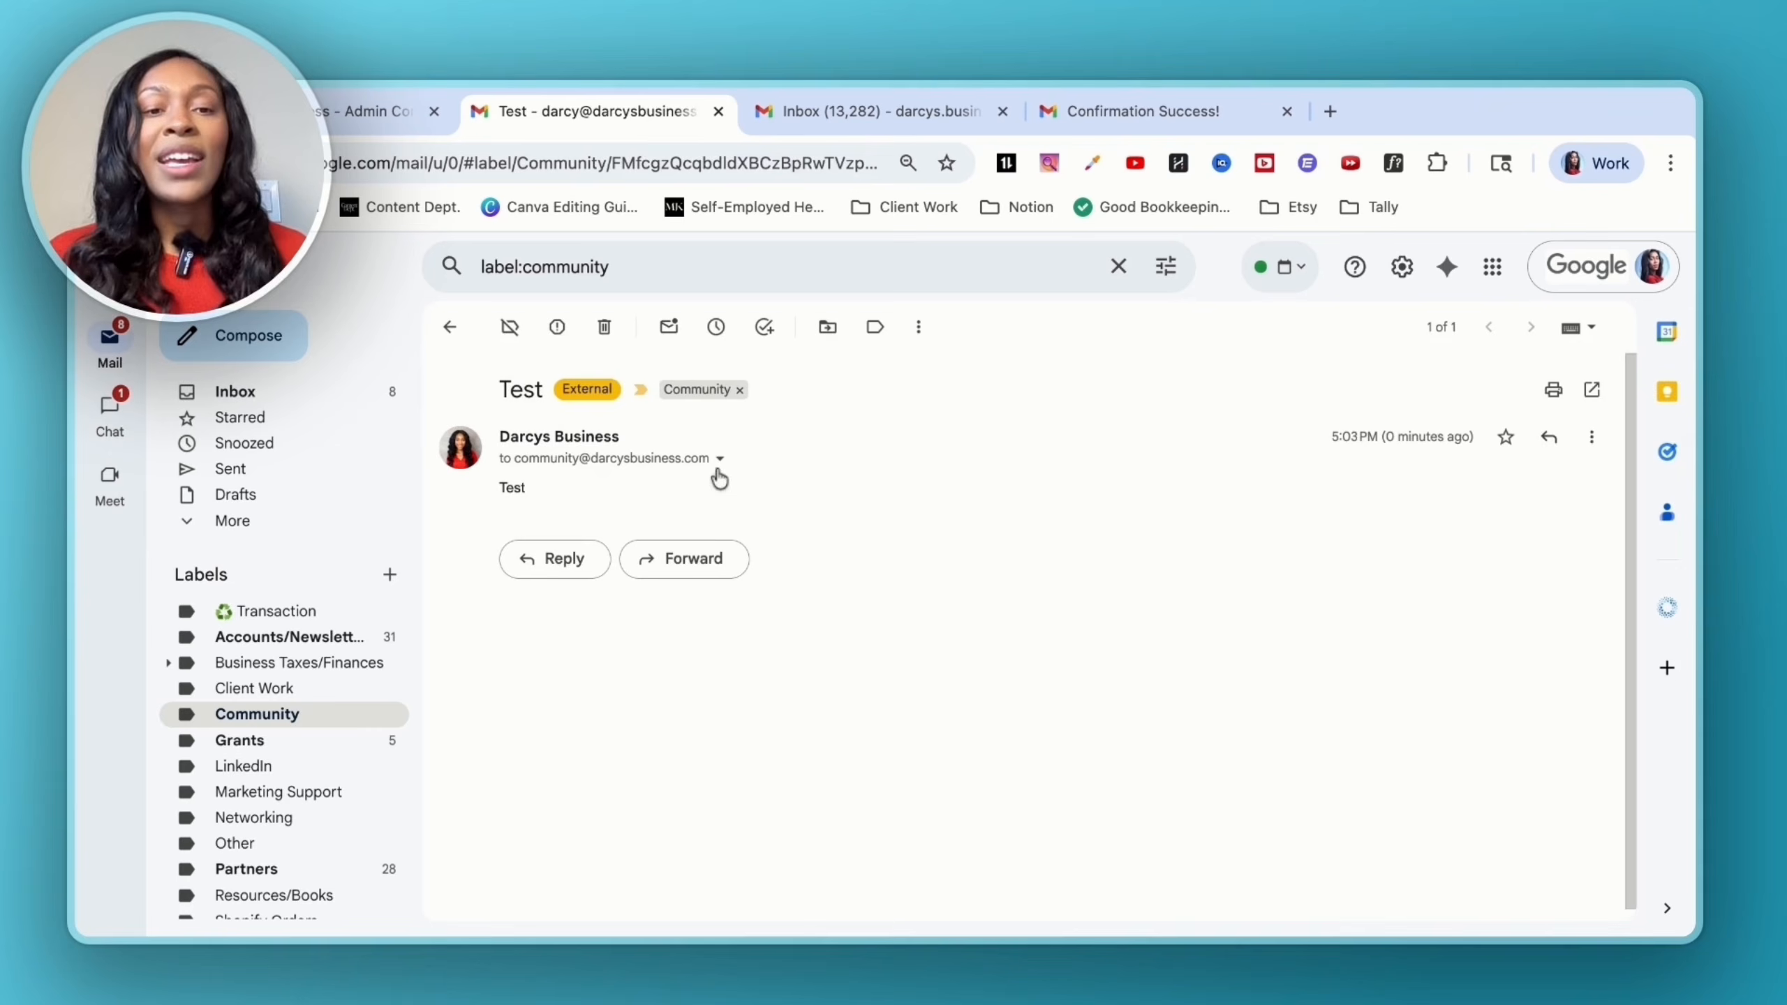